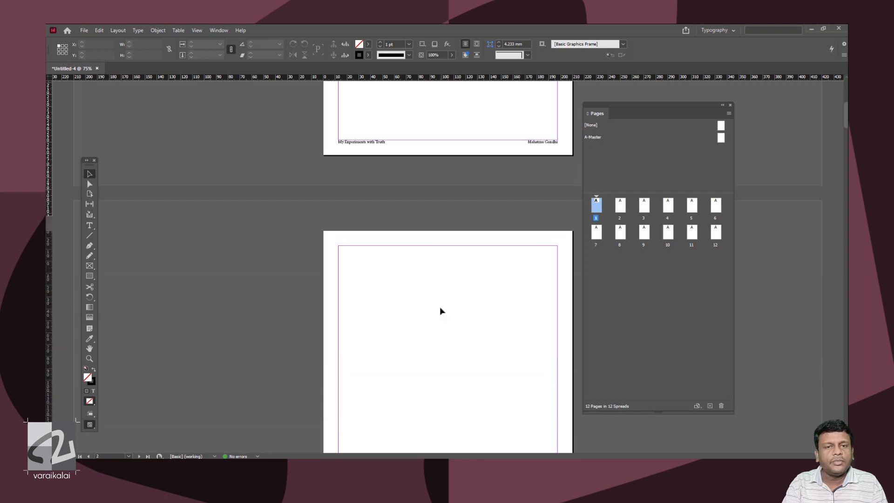
scroll(440, 309, down, 2)
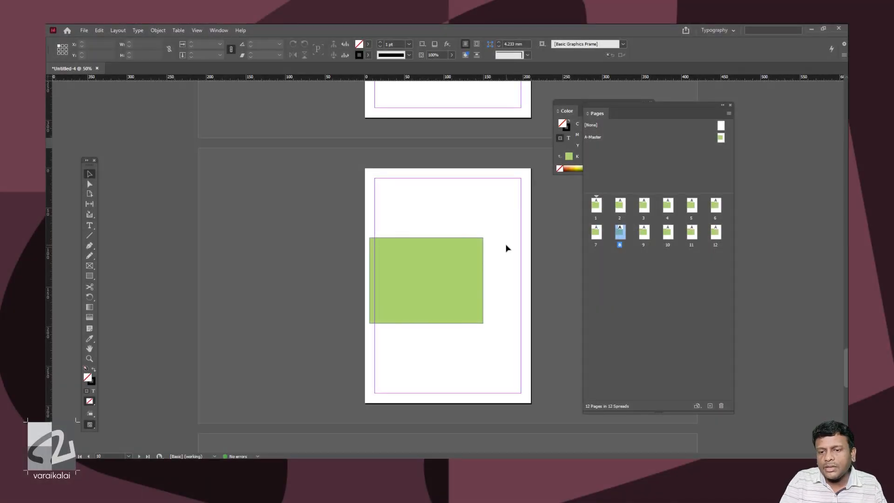
scroll(507, 248, down, 5)
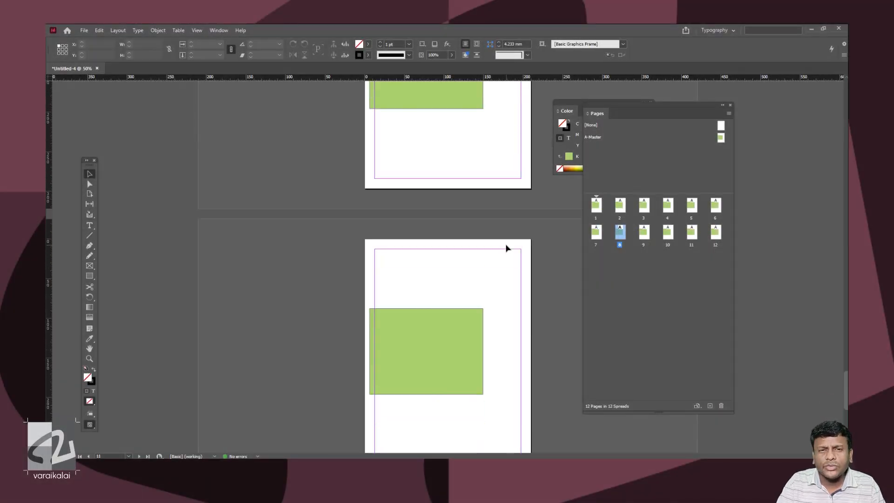
scroll(505, 247, down, 10)
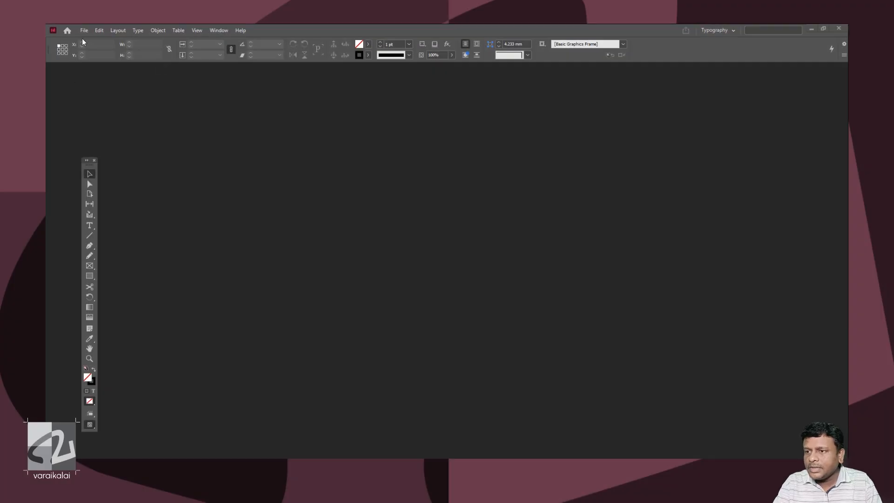
Step: Create a new A4 portrait print document in millimetres with 12 facing pages and 12.7 mm margins
click(84, 31)
mouse_move(88, 38)
click(227, 40)
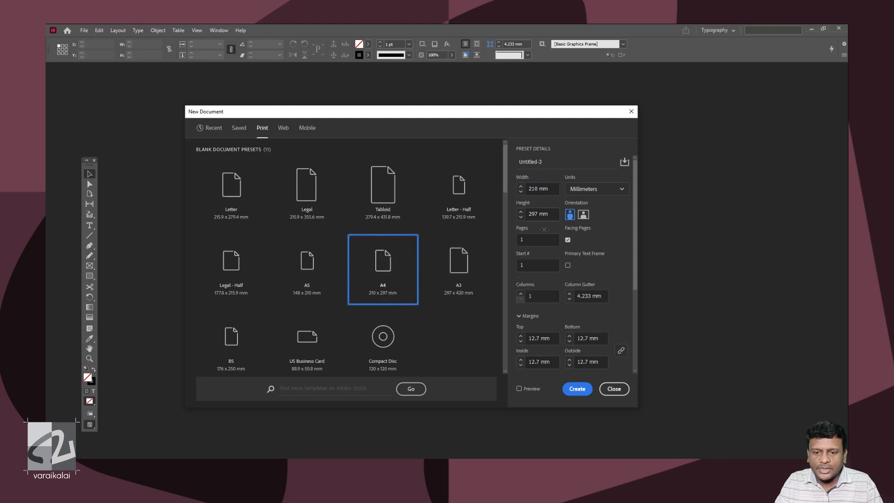
click(541, 239)
text(12)
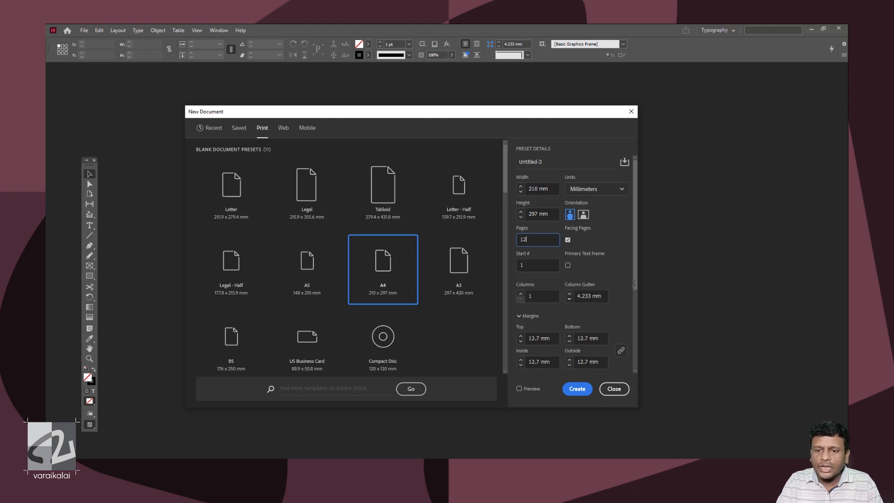
scroll(637, 293, down, 1)
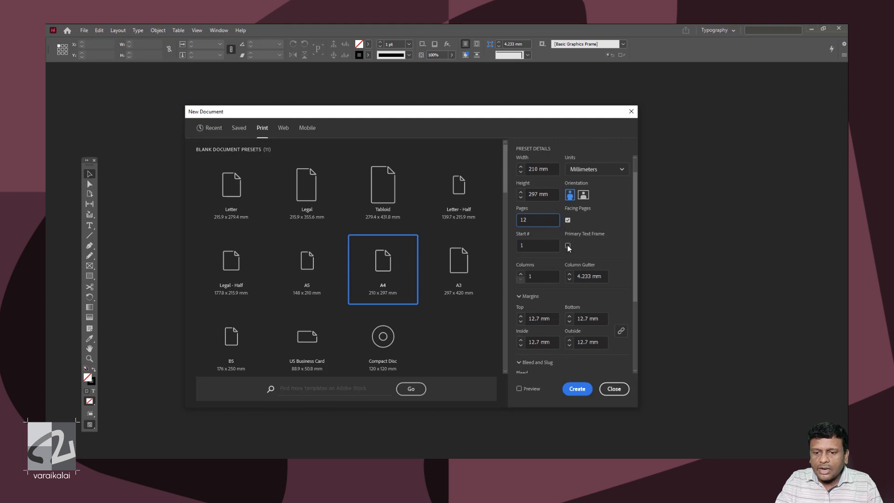
click(578, 389)
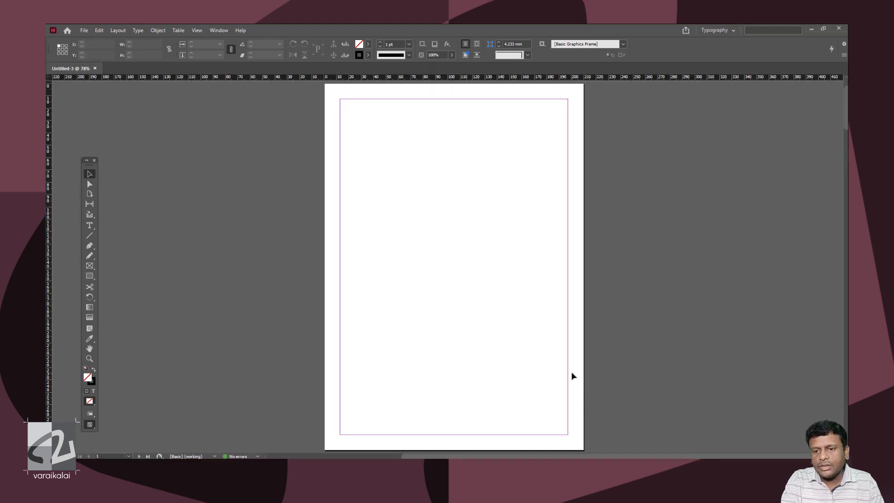
Step: Turn off facing pages in the document setup
key(ctrl+minus)
scroll(552, 354, down, 5)
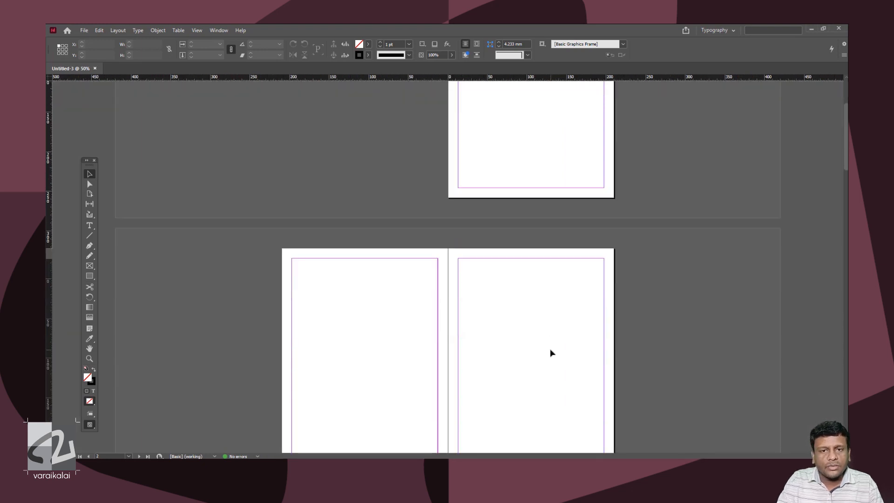
scroll(550, 343, down, 5)
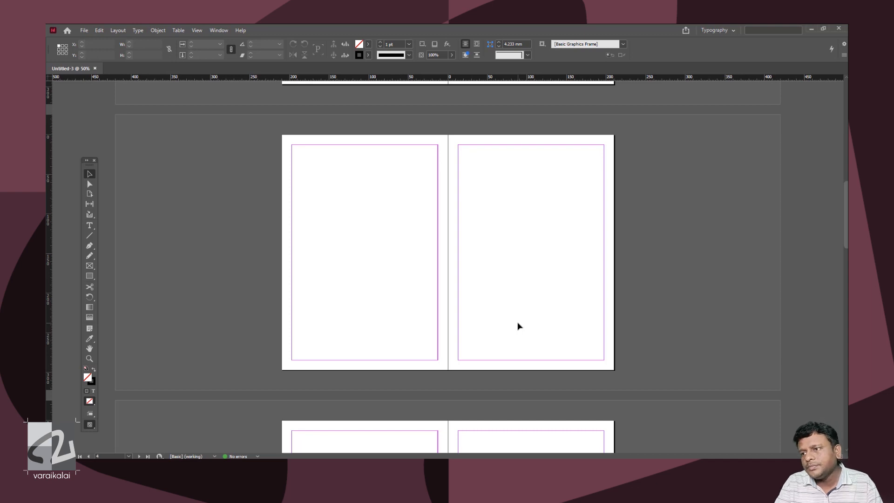
click(84, 32)
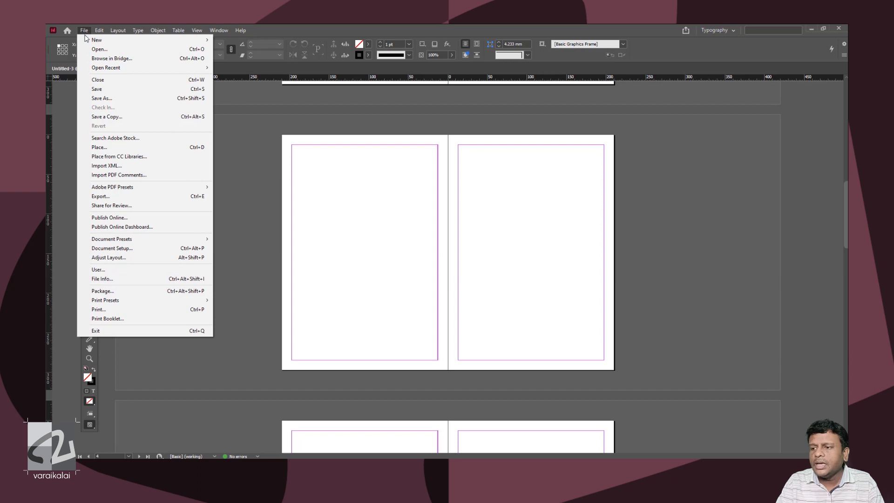
click(107, 250)
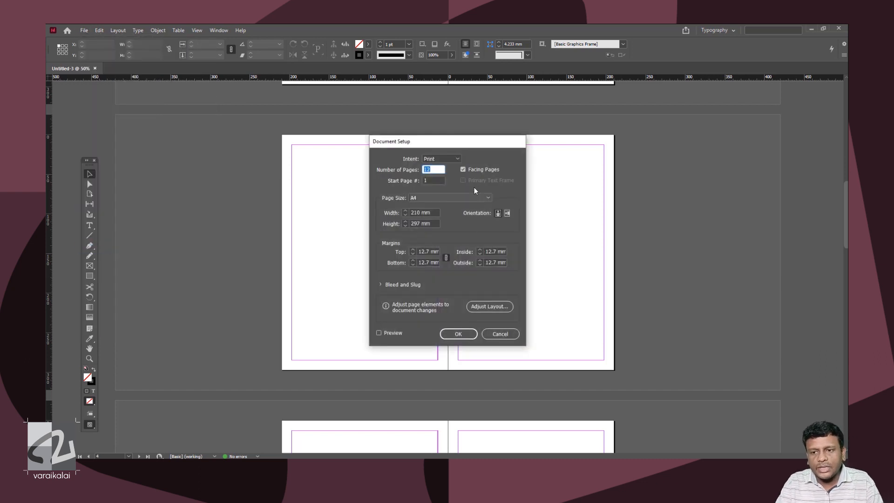
click(475, 174)
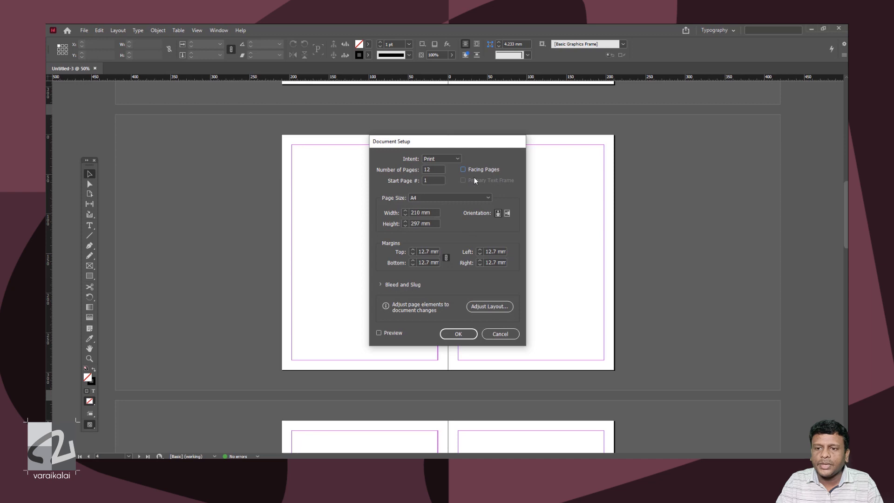
click(460, 334)
key(ctrl+minus)
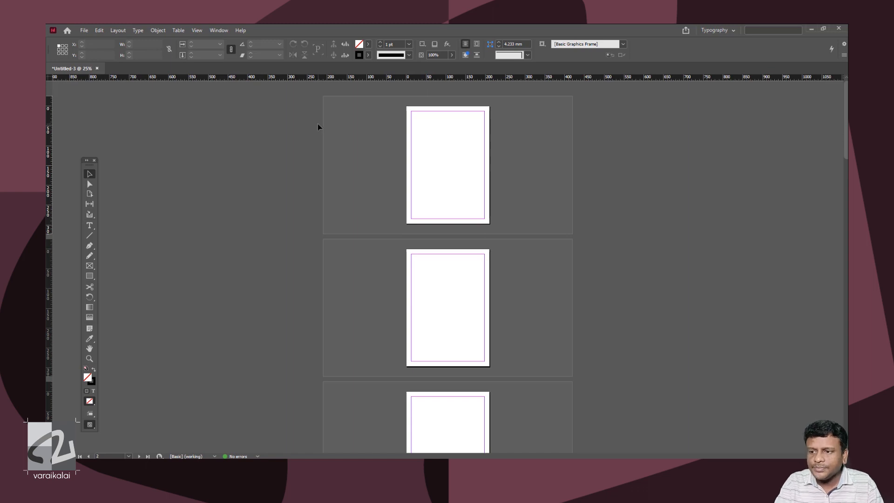
Step: Display the page overview and look through the thumbnails of the document's pages
click(218, 30)
click(254, 207)
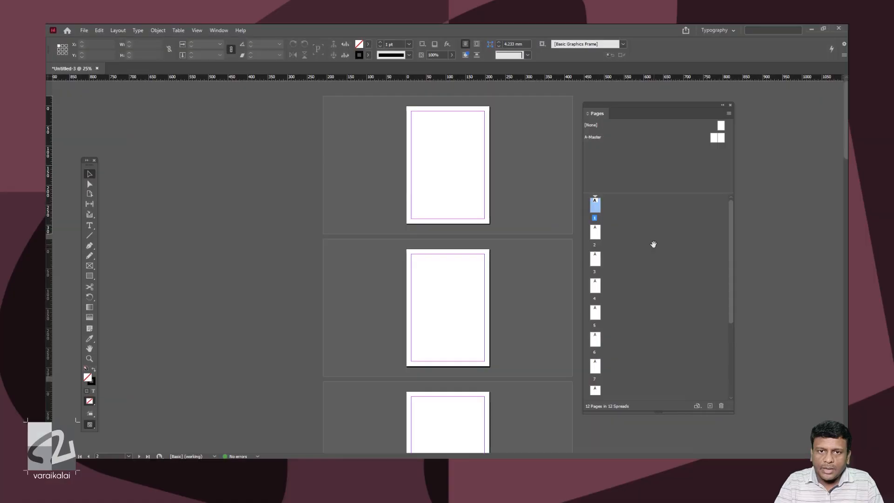
scroll(650, 251, down, 3)
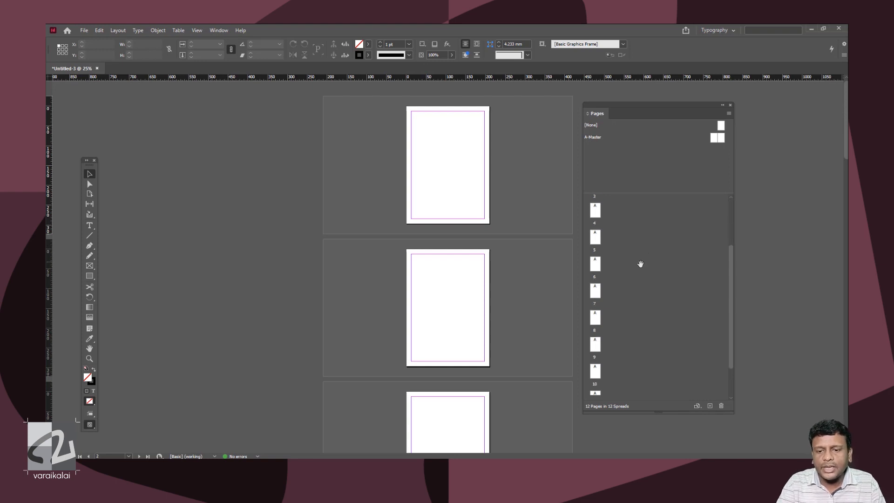
scroll(637, 263, down, 1)
scroll(638, 264, down, 1)
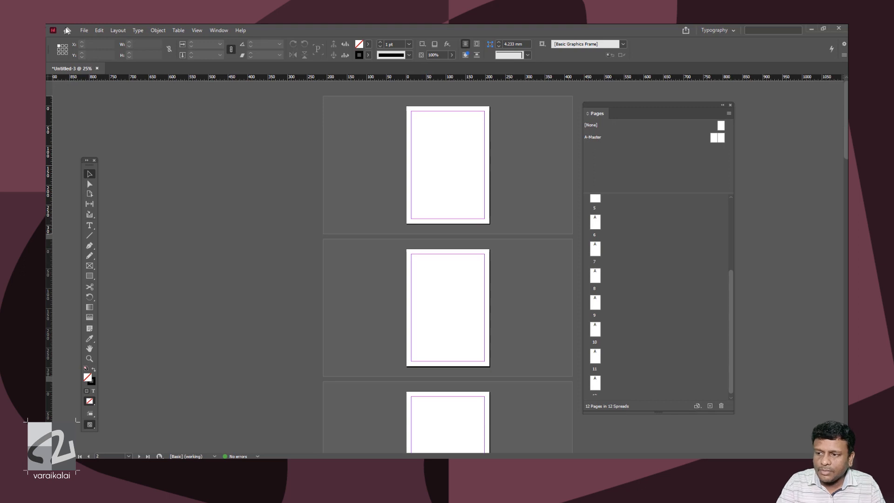
Step: Set the number of pages to 14 in the document setup
click(84, 30)
click(162, 247)
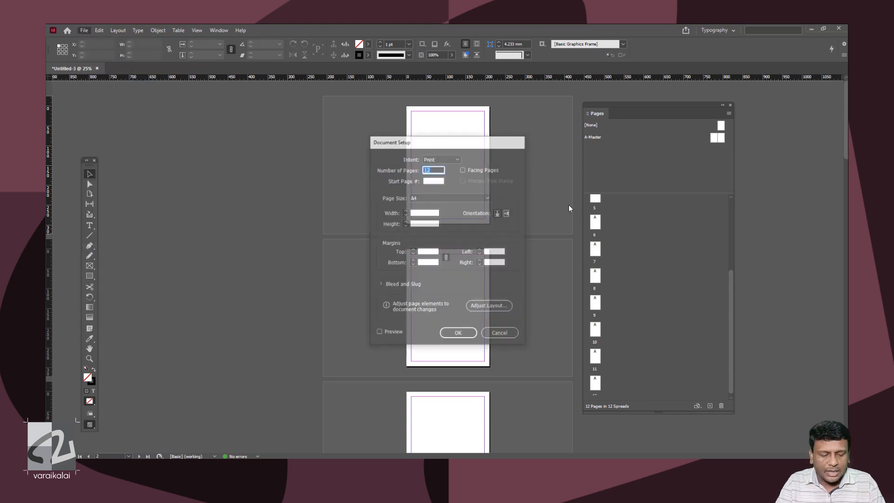
key(Up)
key(Up)
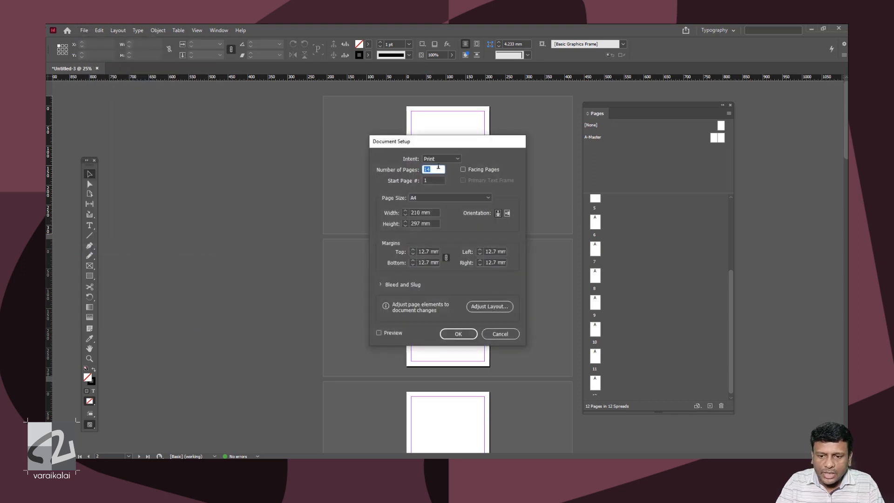
key(Return)
Step: Add three new pages to the document from the page overview
scroll(617, 334, down, 2)
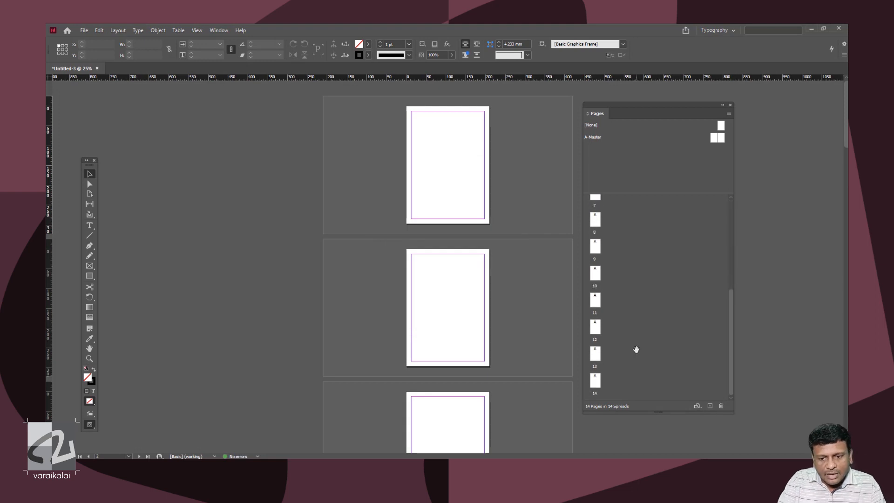
click(709, 406)
click(709, 406)
click(708, 406)
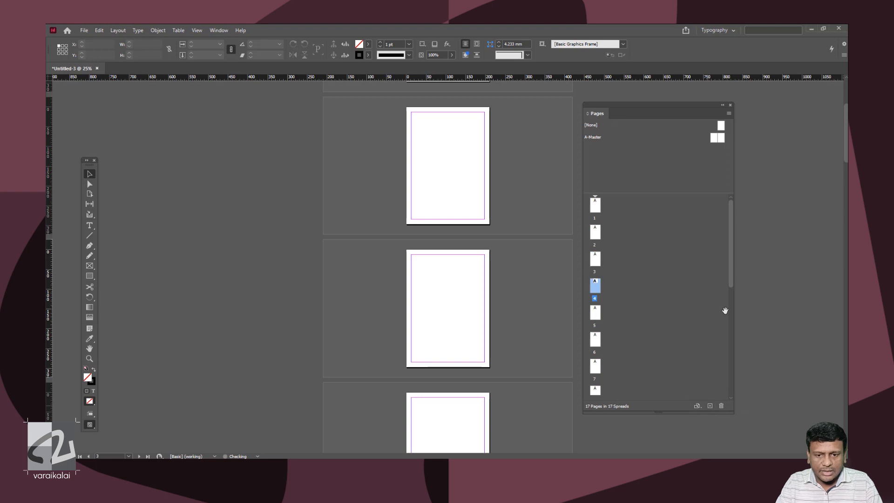
drag(730, 318, 730, 390)
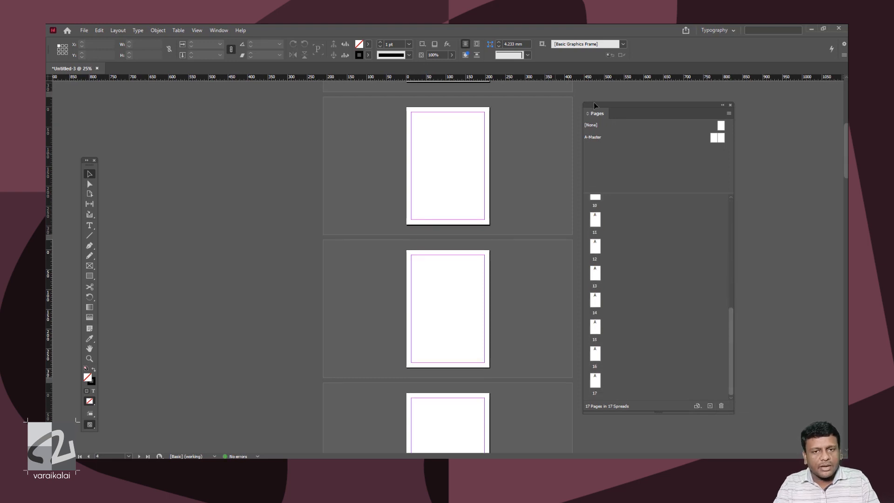
Step: Delete page 14, and delete pages 13 to 16 of the renumbered document
click(598, 301)
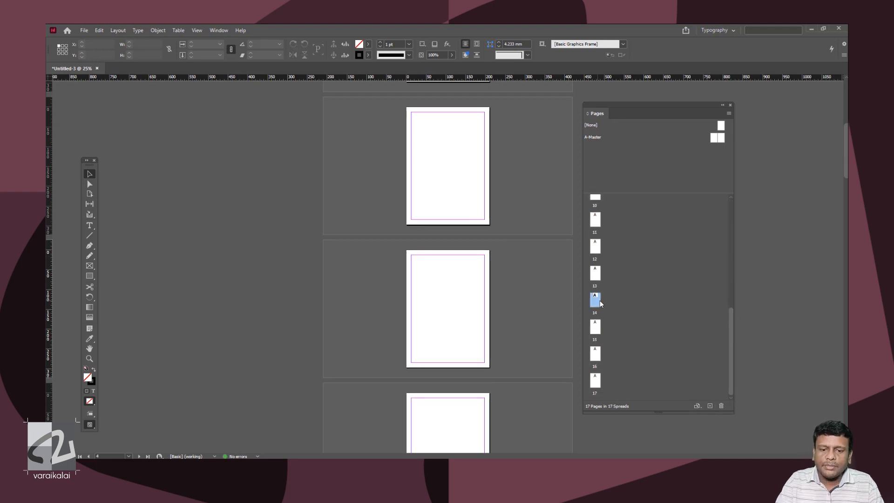
click(720, 407)
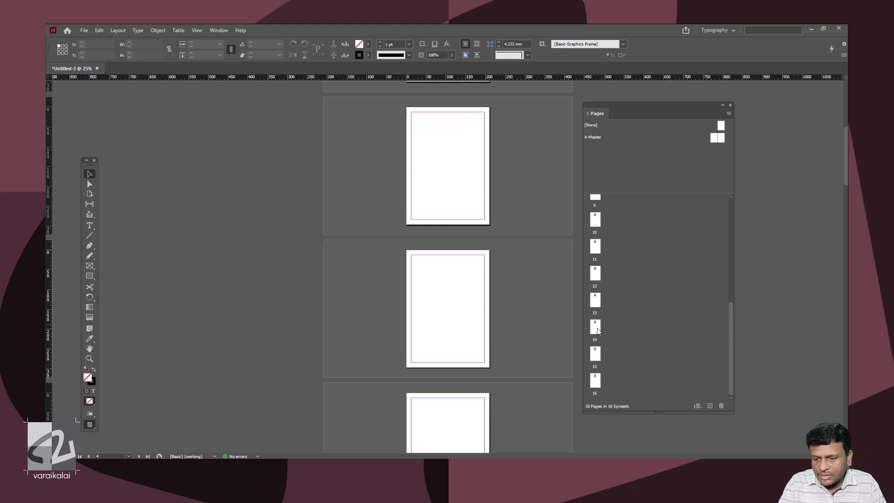
click(596, 300)
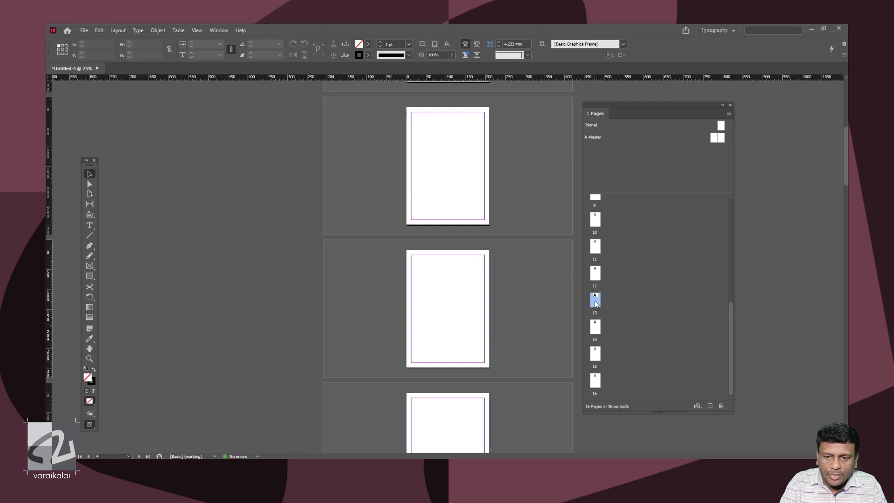
shift+click(599, 389)
click(721, 406)
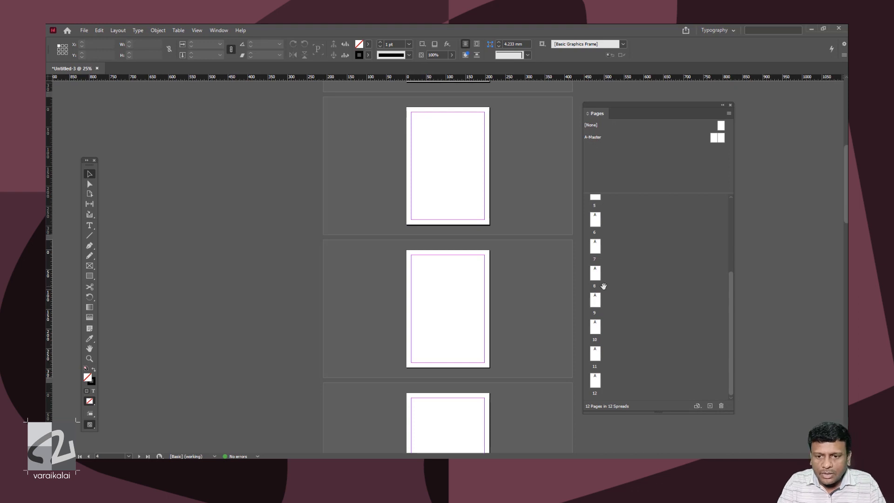
Step: Go to page 8 and arrange the page thumbnails horizontally in the page overview
click(595, 273)
double_click(596, 273)
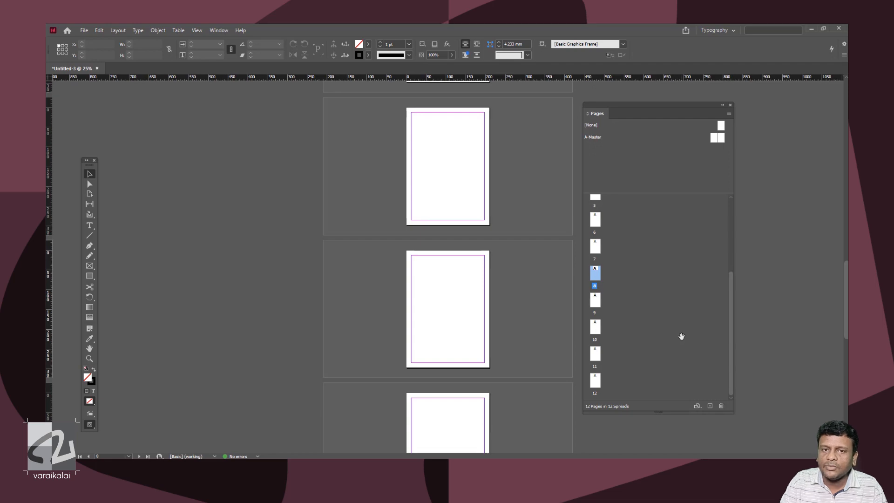
scroll(657, 290, up, 4)
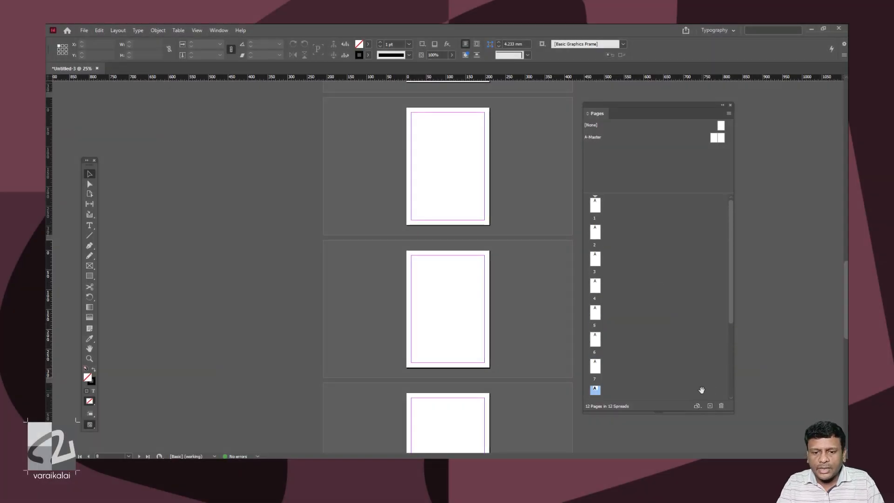
right_click(699, 369)
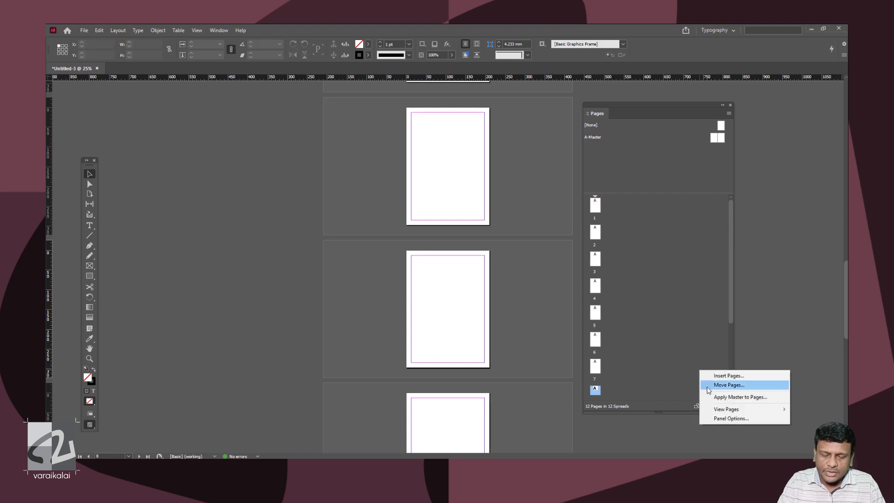
mouse_move(724, 415)
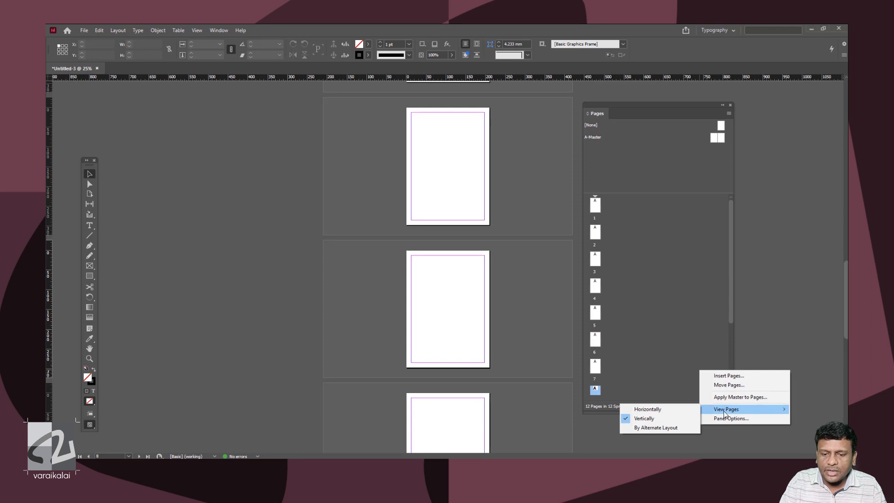
click(680, 410)
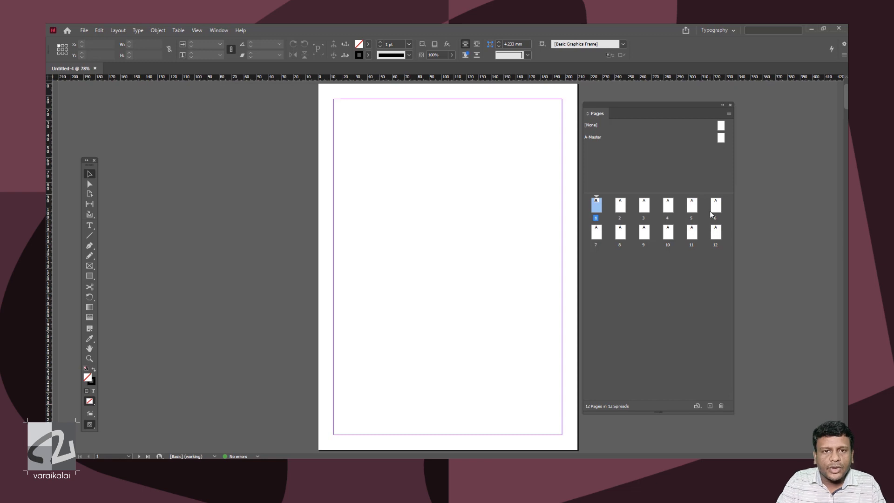
Step: Open the A-Master page for viewing and switch to document page 4
double_click(719, 137)
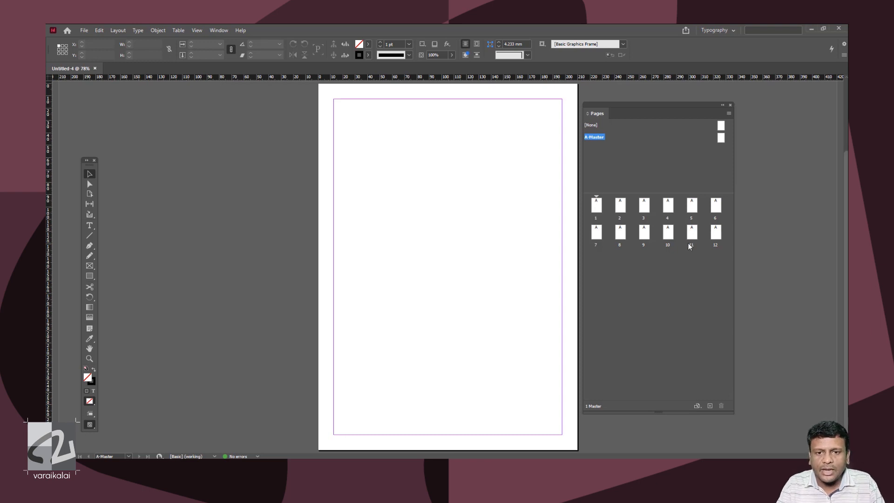
double_click(721, 137)
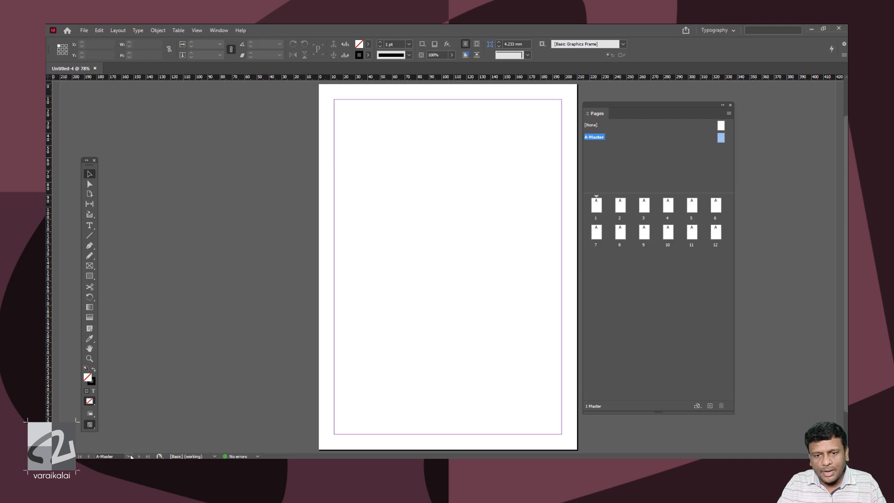
double_click(672, 208)
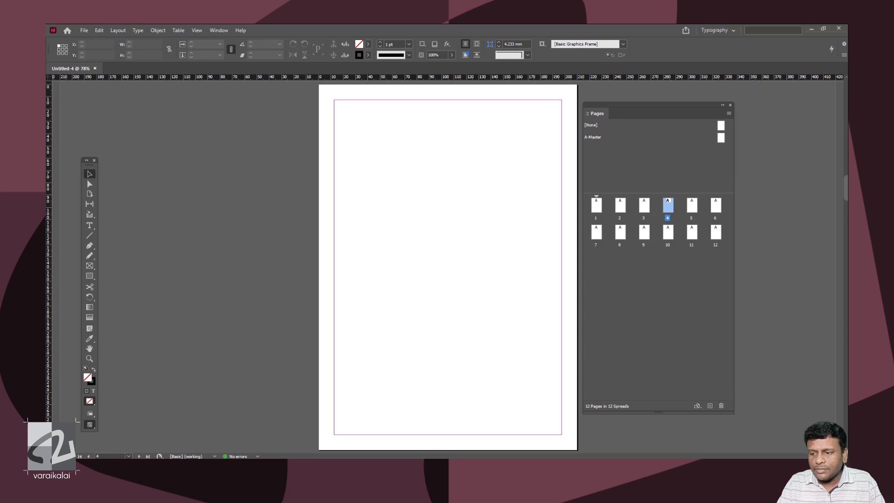
Step: Draw a large rectangle across the left margin at mid-height on the A-Master page, and go to page 1
double_click(723, 136)
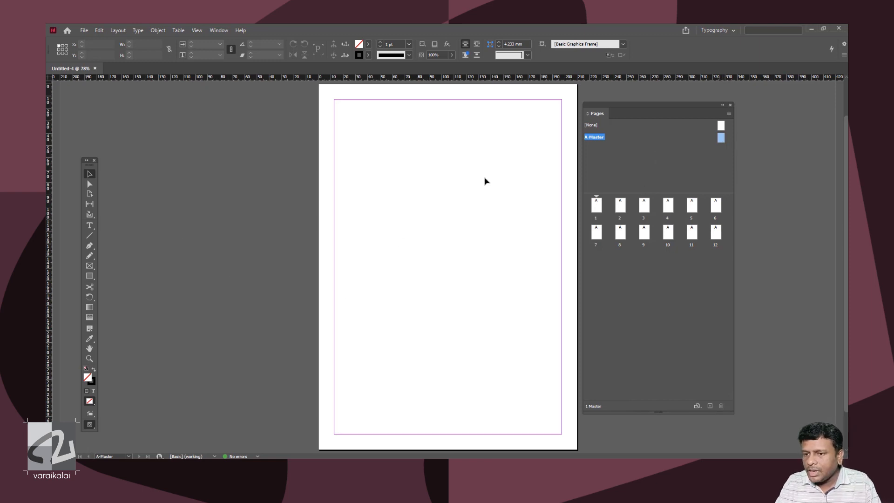
click(89, 275)
drag(326, 191, 503, 325)
key(v)
double_click(596, 205)
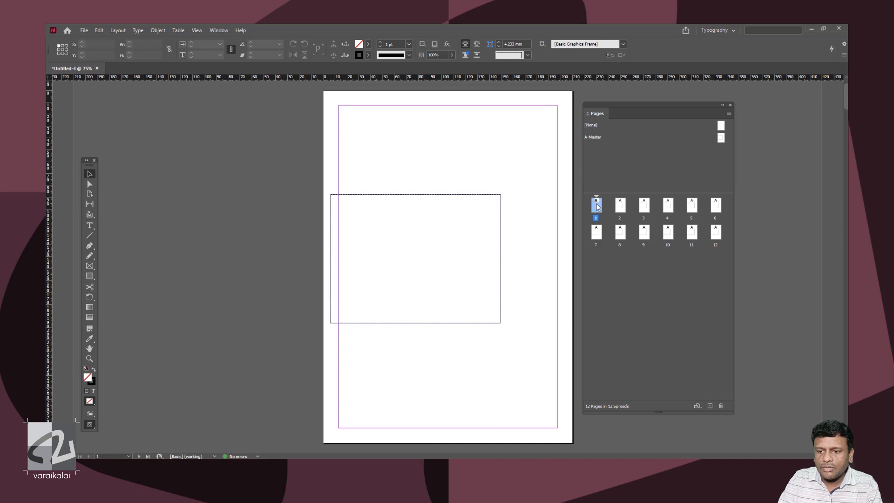
Step: Look through the document pages for the repeated master rectangle and try to select it directly on a page
key(ctrl+minus)
scroll(367, 316, down, 15)
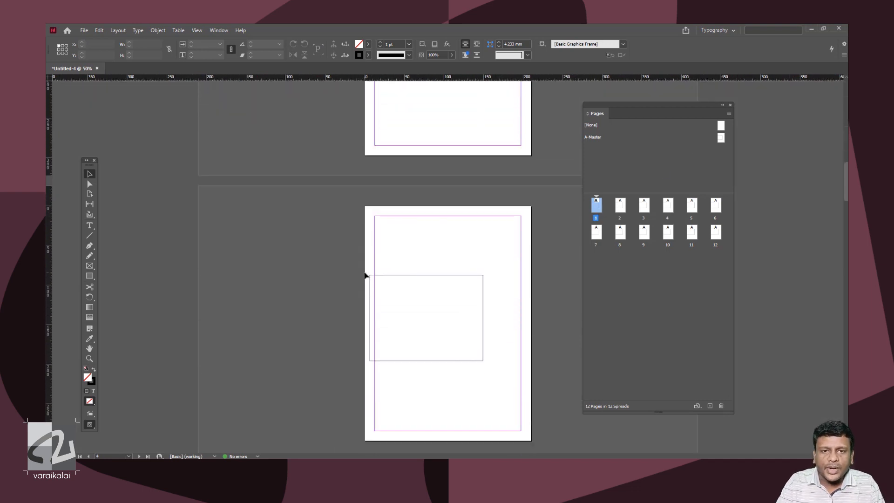
scroll(363, 285, down, 4)
scroll(365, 292, up, 3)
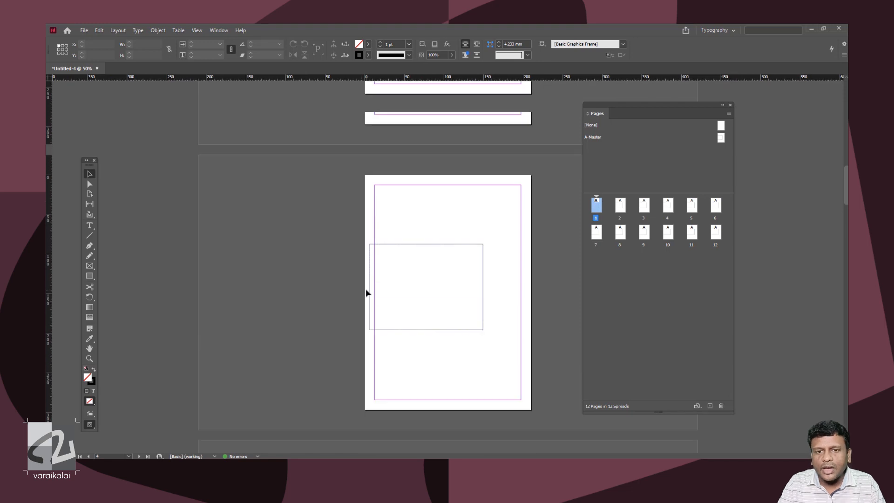
click(468, 246)
drag(446, 213, 477, 297)
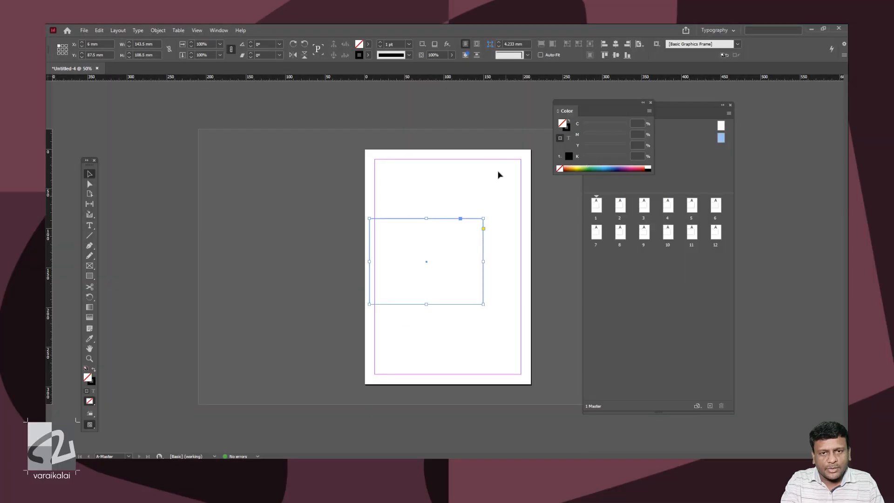
Step: Fill the rectangle on the A-Master page with light green and check it from page 8 onward
click(460, 160)
drag(451, 169, 500, 269)
click(586, 168)
click(619, 233)
double_click(619, 233)
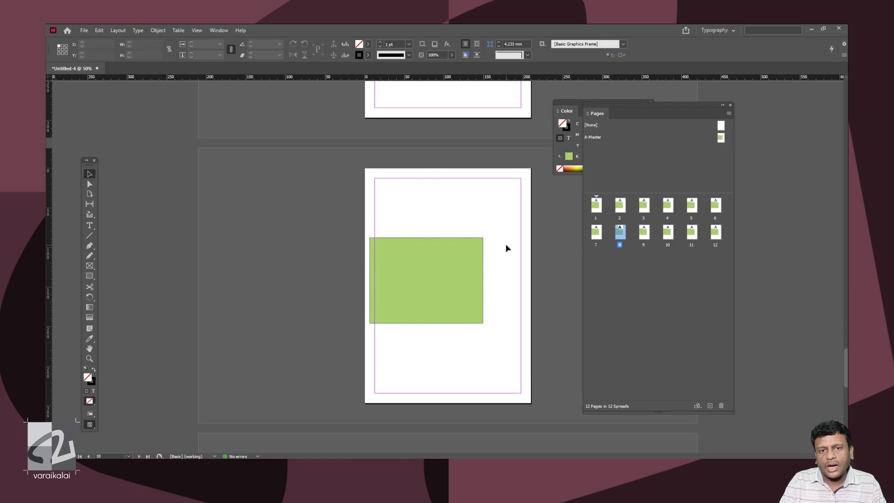
scroll(508, 248, down, 5)
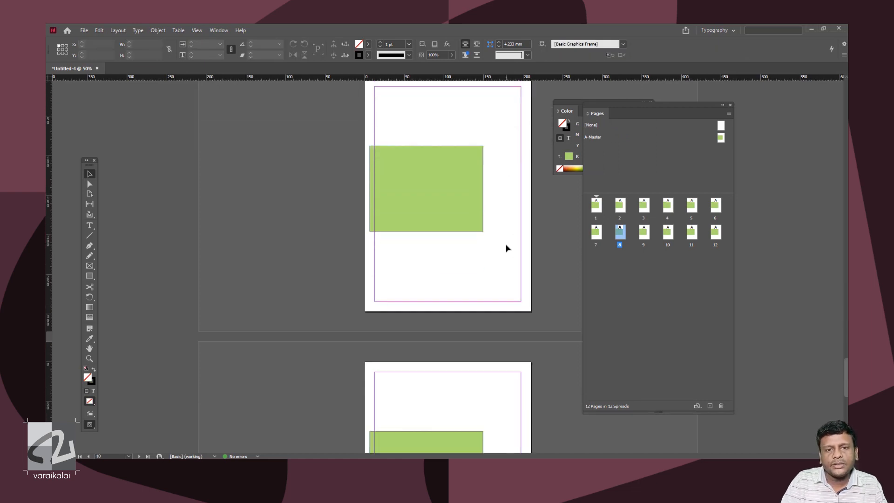
scroll(507, 248, up, 10)
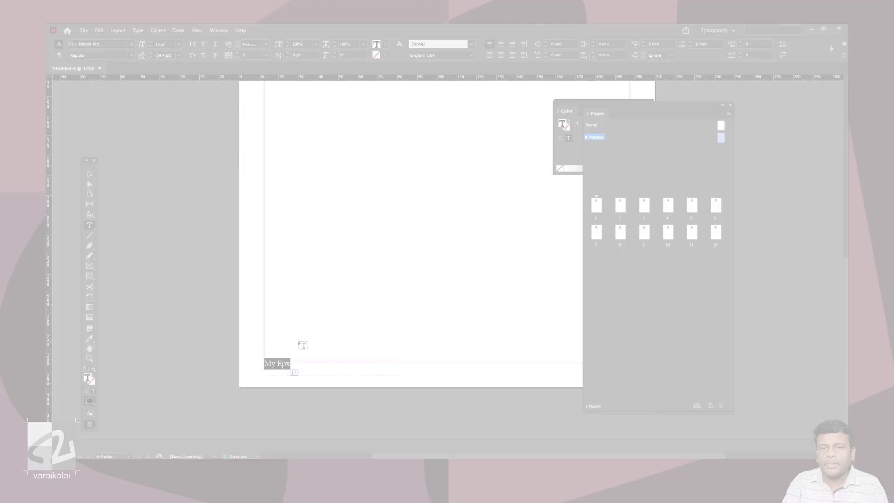
Step: Enter the footer text "My Experiments with Truth" at 10 pt on A-Master, fit its frame to the content and place it just below the bottom margin
text(My Experiments with Truth)
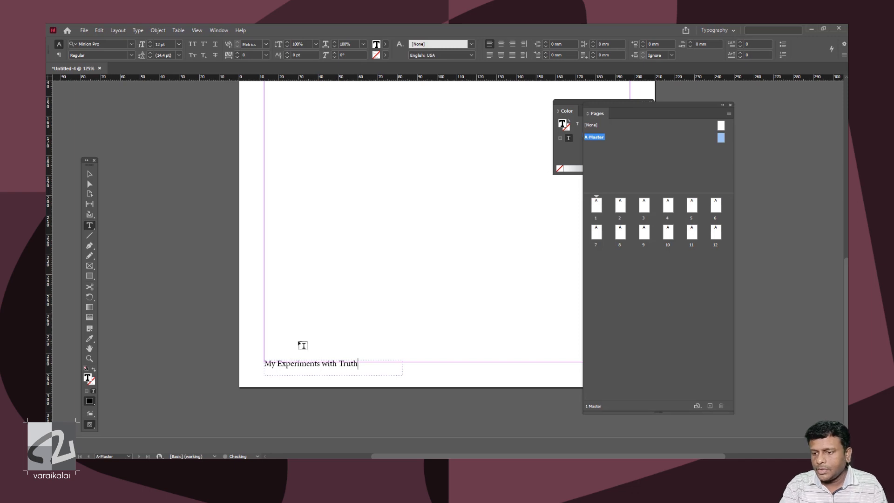
key(ctrl+a)
key(Escape)
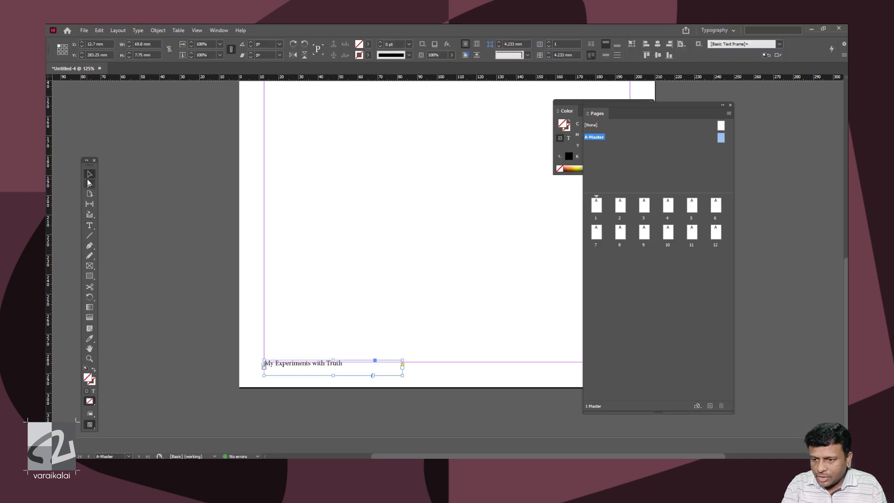
key(ctrl+alt+c)
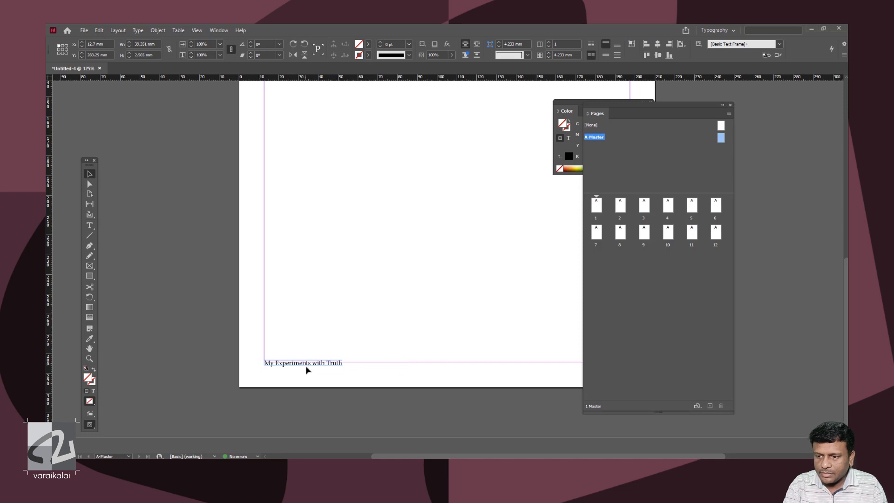
click(426, 340)
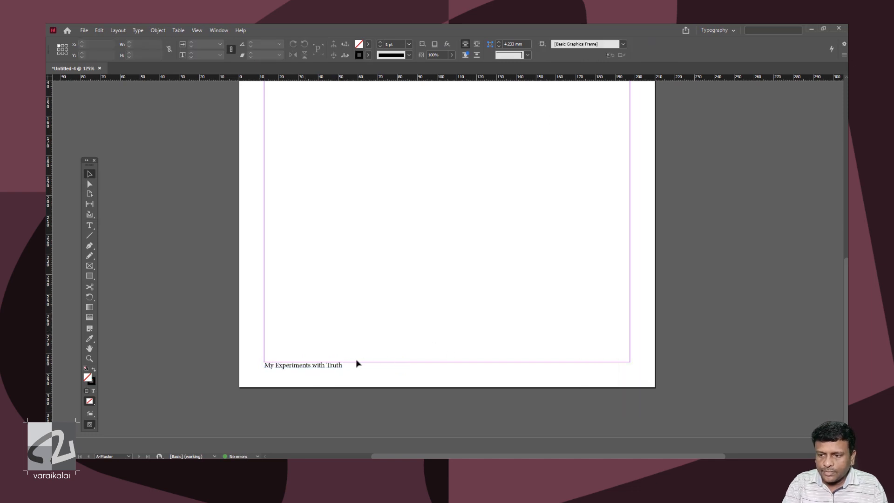
Step: Duplicate the footer text at the right margin, change the copy to "Mahatma Gandhi" and align it to that margin
drag(316, 367, 584, 384)
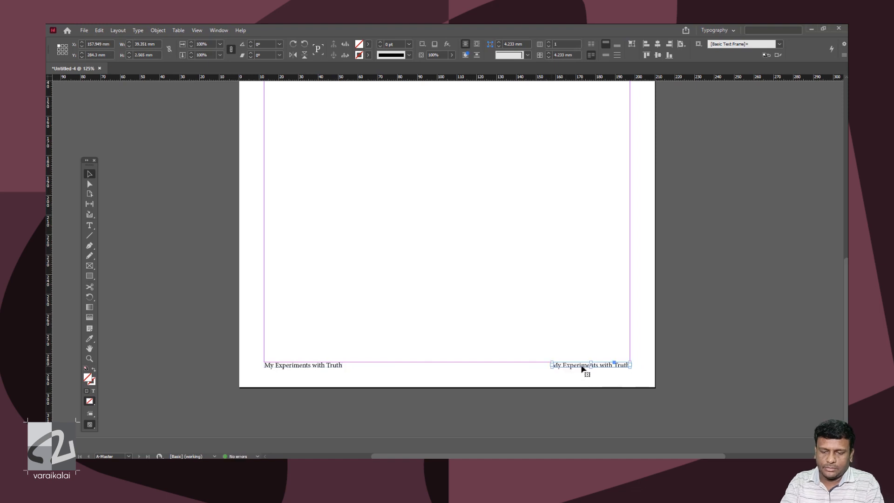
double_click(582, 366)
key(ctrl+a)
text(M)
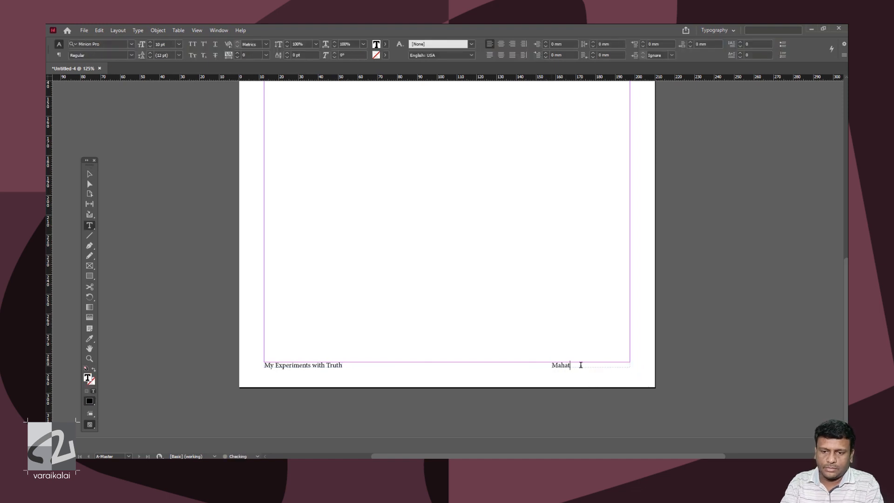
text(ahatma Gandhi)
key(Escape)
drag(579, 367, 605, 369)
click(589, 321)
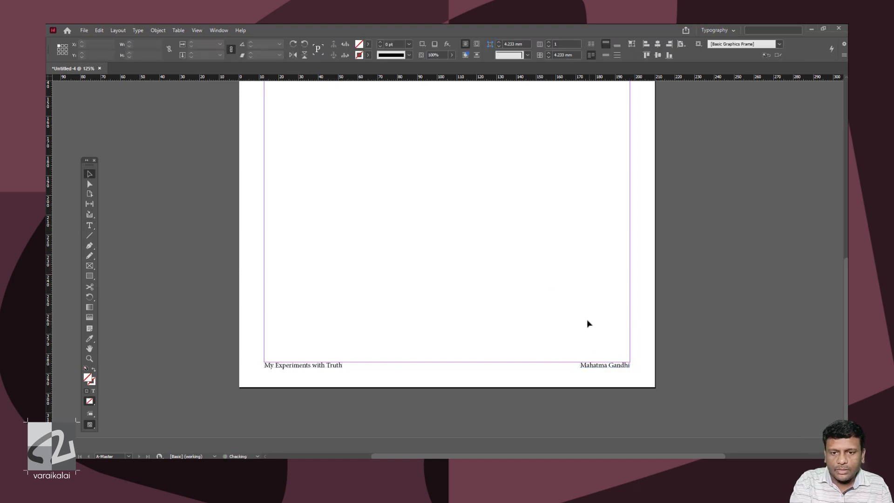
Step: Go to page 1 and examine whether both footer texts repeat on the following pages
key(F12)
double_click(596, 205)
key(ctrl+minus)
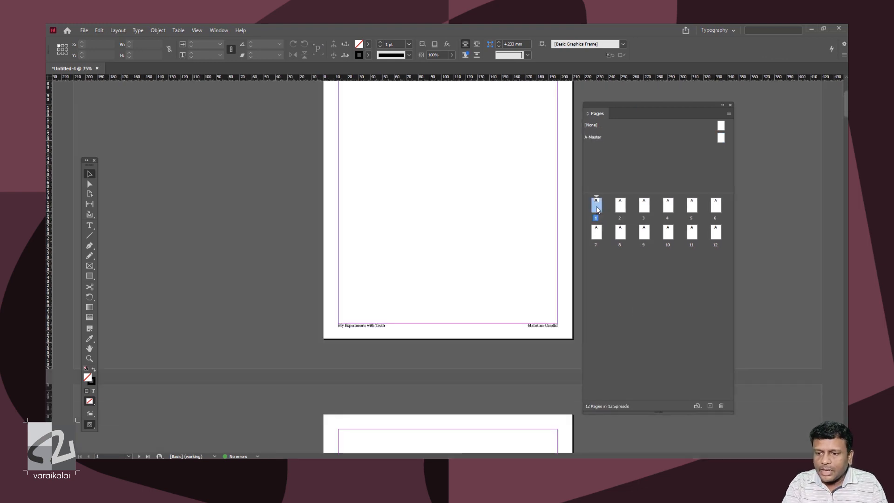
scroll(441, 308, down, 12)
scroll(441, 310, down, 4)
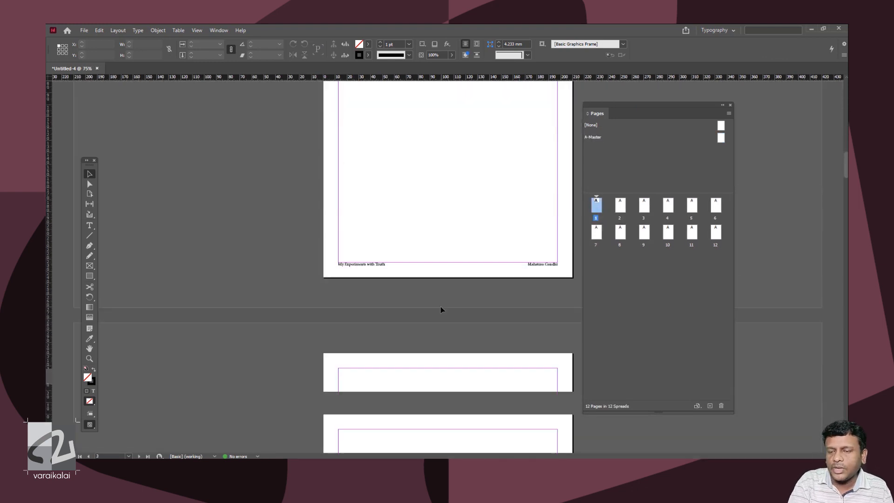
scroll(441, 309, down, 5)
key(ctrl+equal)
scroll(462, 298, down, 1)
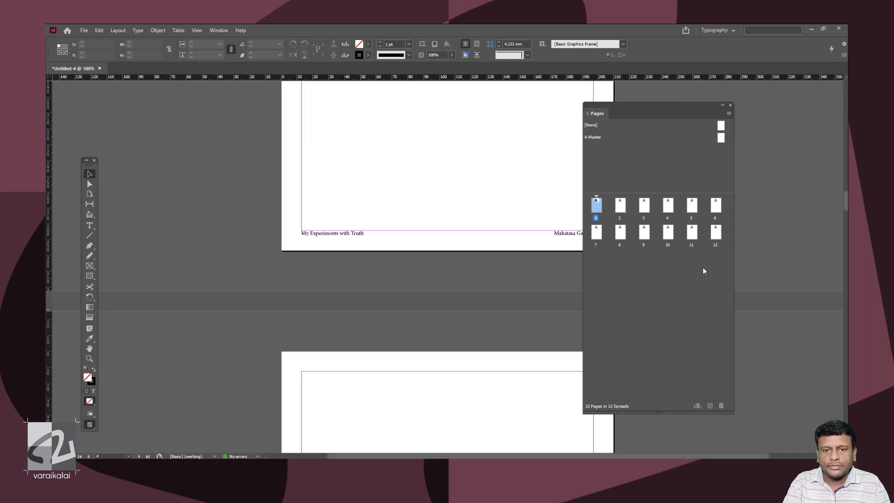
scroll(340, 113, up, 3)
Step: On the A-Master page, colour the "My Experiments with Truth" text with the red swatch C=15 M=100 Y=100 K=0
double_click(719, 138)
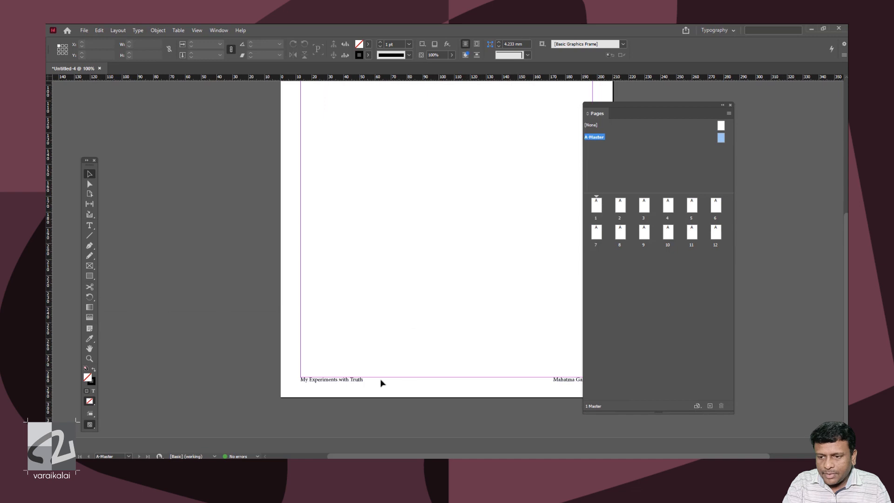
click(355, 381)
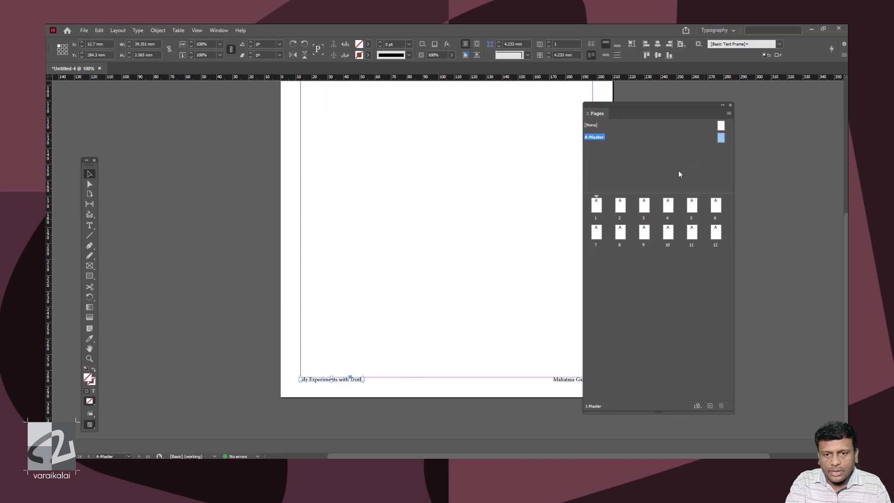
key(F5)
click(704, 172)
click(699, 212)
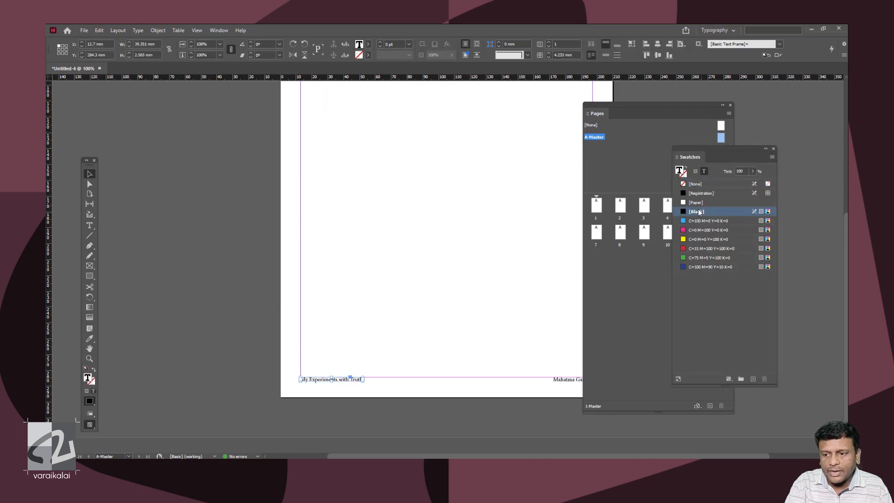
click(691, 250)
click(511, 306)
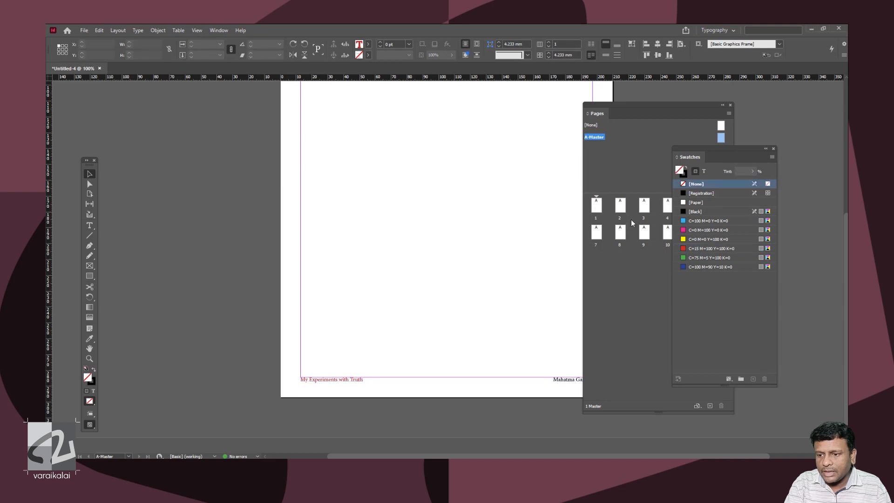
Step: Go to page 2 and check the footer colour on the document pages
double_click(620, 207)
scroll(467, 279, down, 2)
key(ctrl+minus)
scroll(399, 325, down, 6)
scroll(399, 326, up, 5)
Step: On A-Master, shift the "Mahatma Gandhi" footer inward and prepare an empty text frame about 25 mm wide at the right margin
double_click(702, 136)
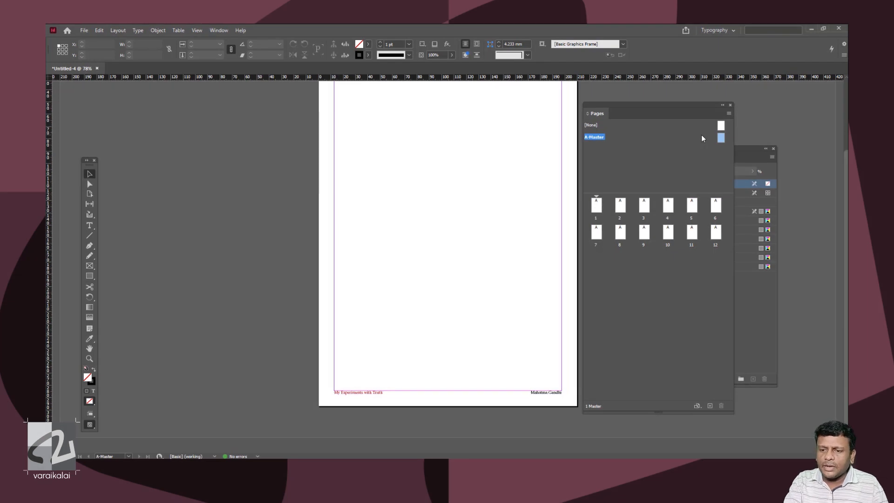
key(ctrl+equal)
key(ctrl+equal)
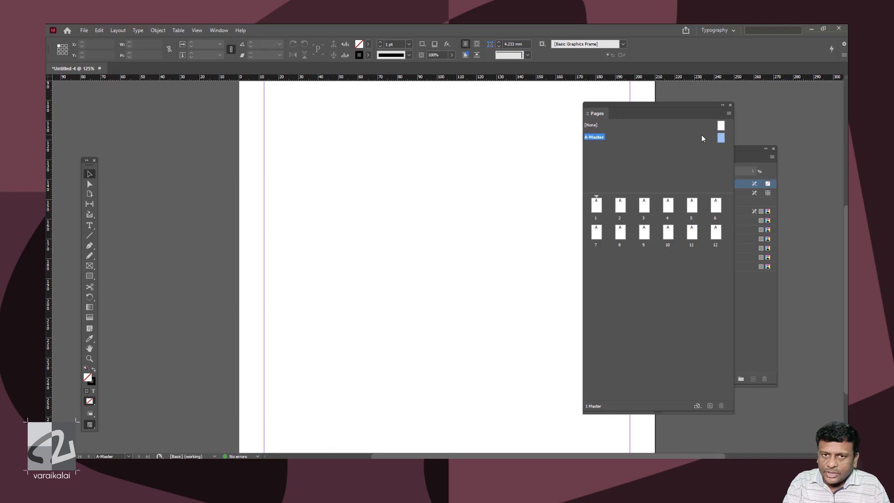
drag(497, 309, 358, 179)
key(ctrl+equal)
click(463, 388)
drag(438, 386, 421, 393)
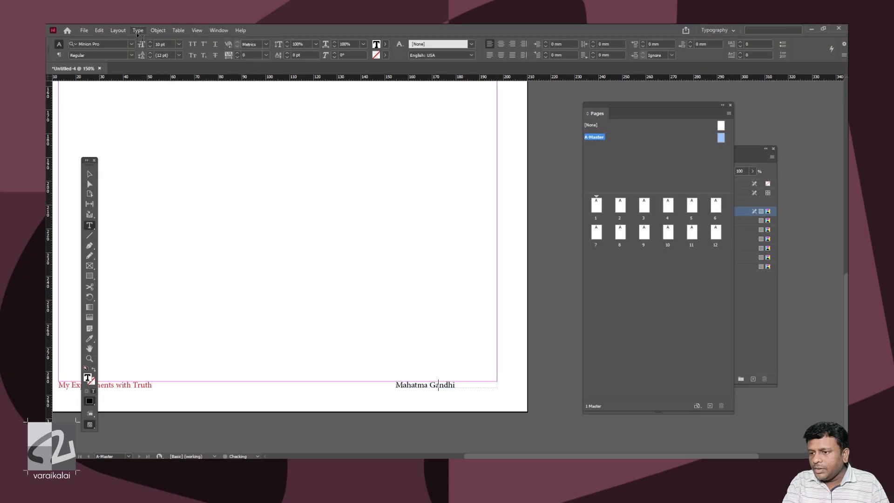
Step: Insert the Current Page Number marker in the empty footer frame and align it right against the margin
click(138, 30)
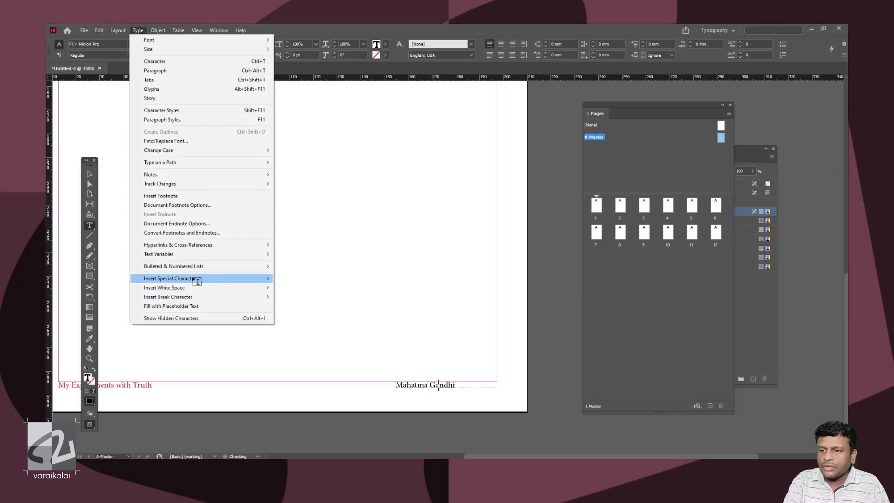
mouse_move(197, 282)
mouse_move(312, 287)
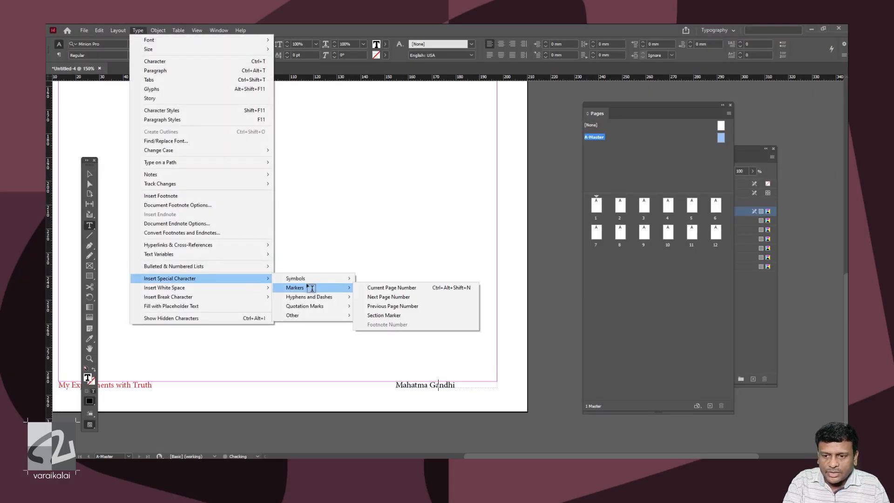
click(378, 287)
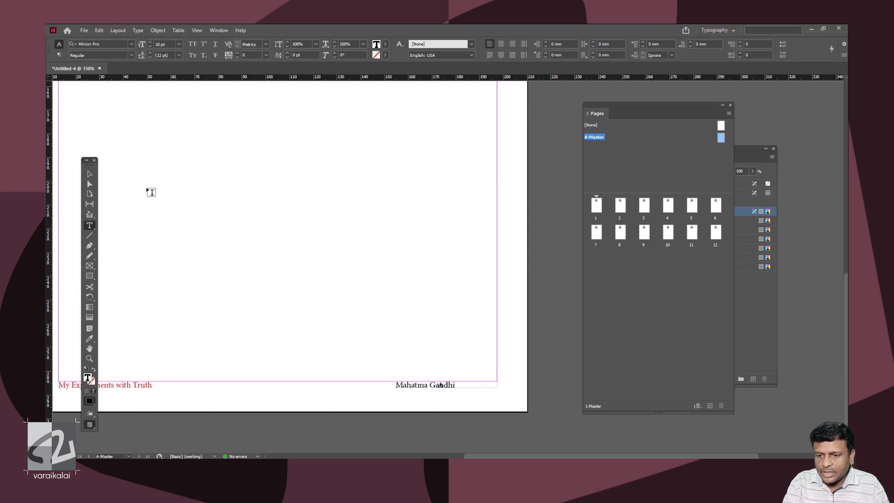
click(89, 176)
click(473, 387)
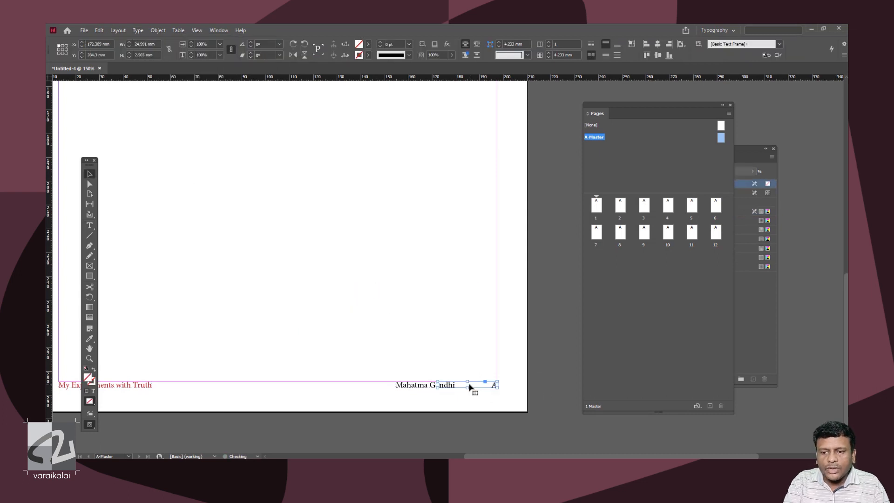
click(482, 408)
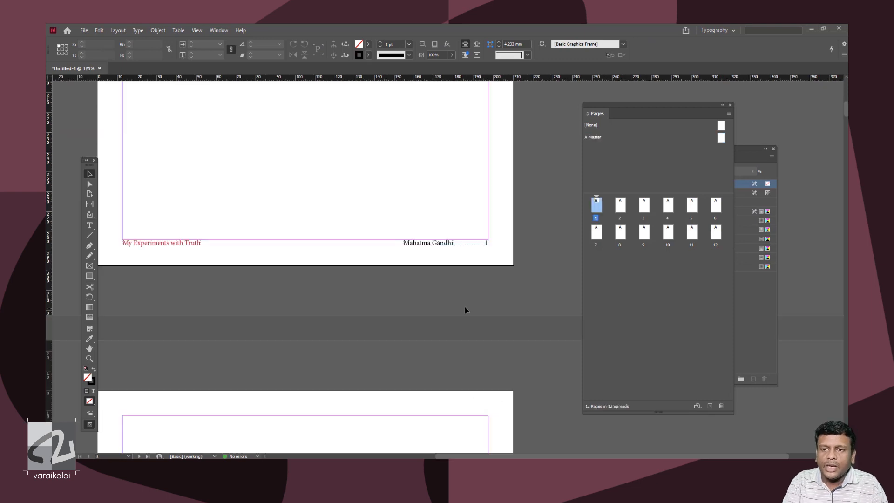
Step: Check the automatic page numbers in the footers from page 1 onward
scroll(465, 309, down, 15)
scroll(444, 316, down, 20)
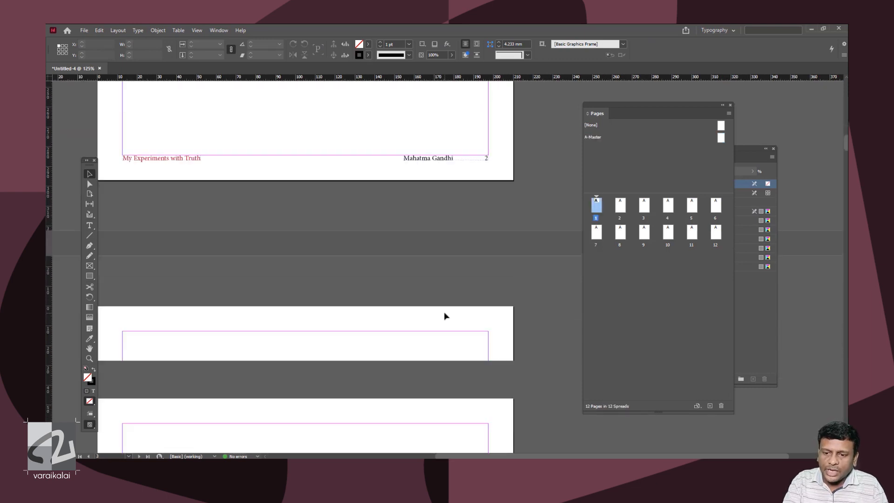
scroll(443, 317, down, 10)
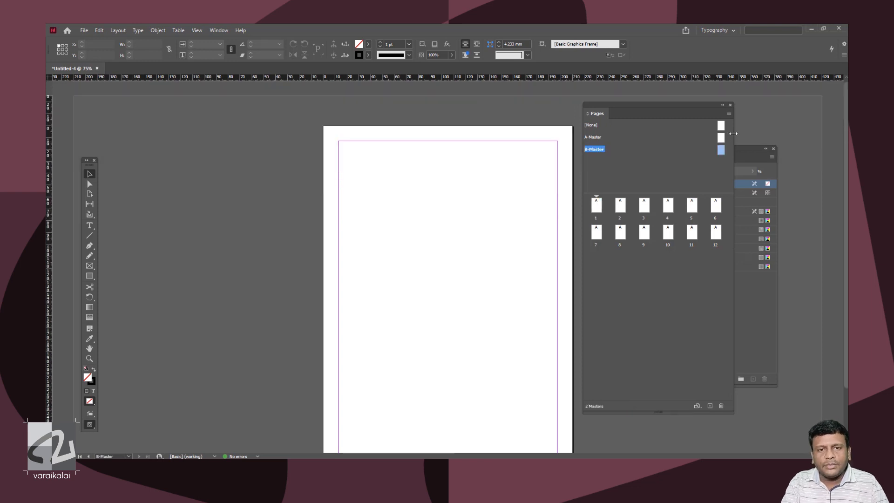
Step: Undo and restore the new B-Master page, and draw a light green rectangle about 210 × 99 mm across its full width at mid-height
key(ctrl+z)
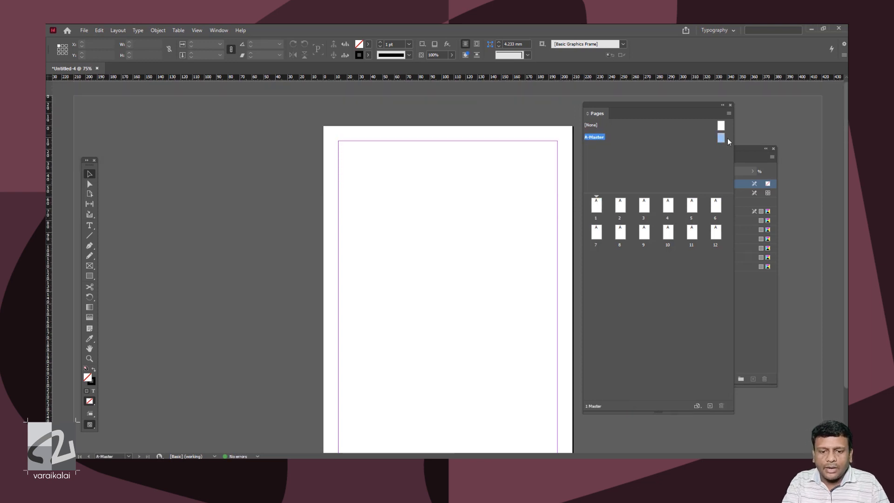
key(ctrl+shift+z)
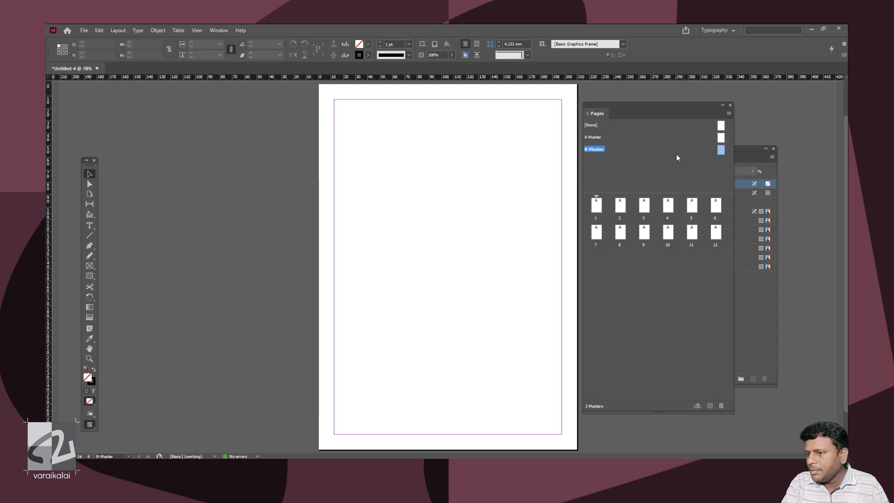
key(m)
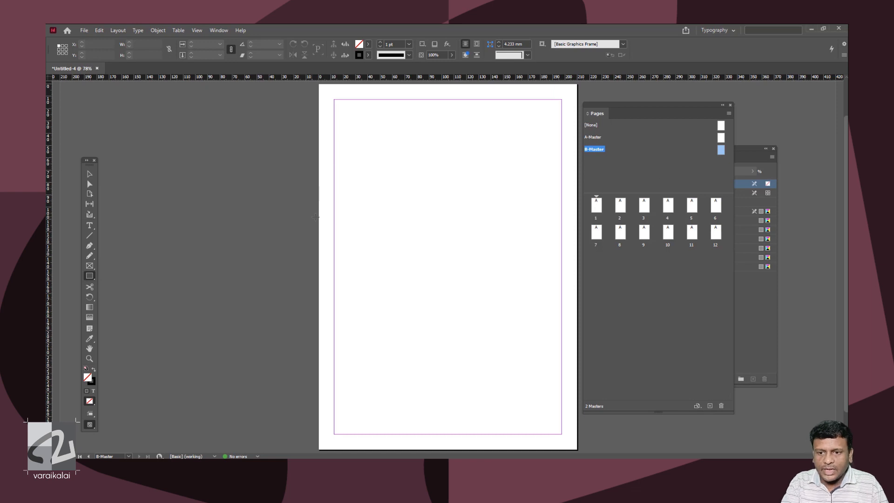
drag(320, 218, 577, 339)
key(F6)
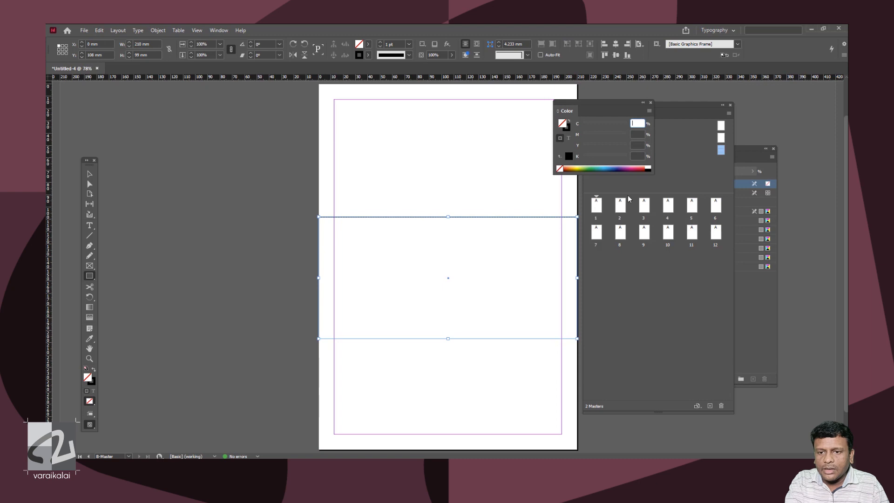
click(587, 167)
key(F6)
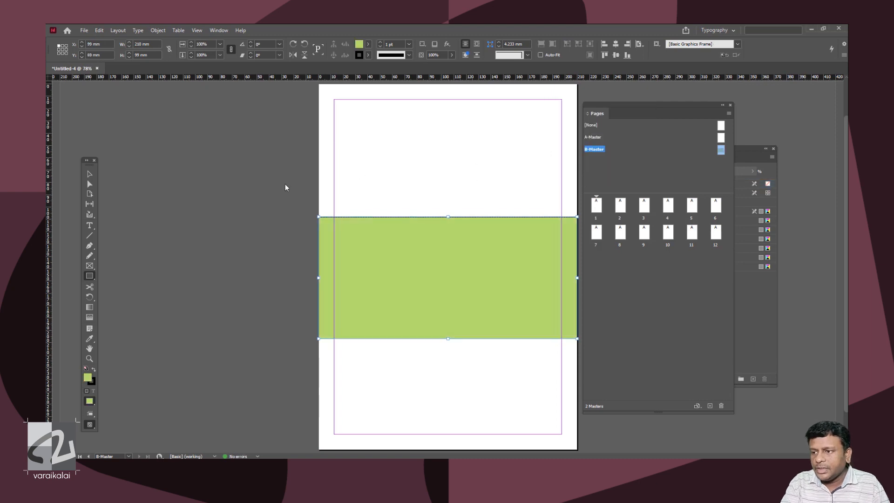
Step: Deselect the green rectangle on B-Master and view the document pages from page 1
click(114, 166)
key(Escape)
click(90, 174)
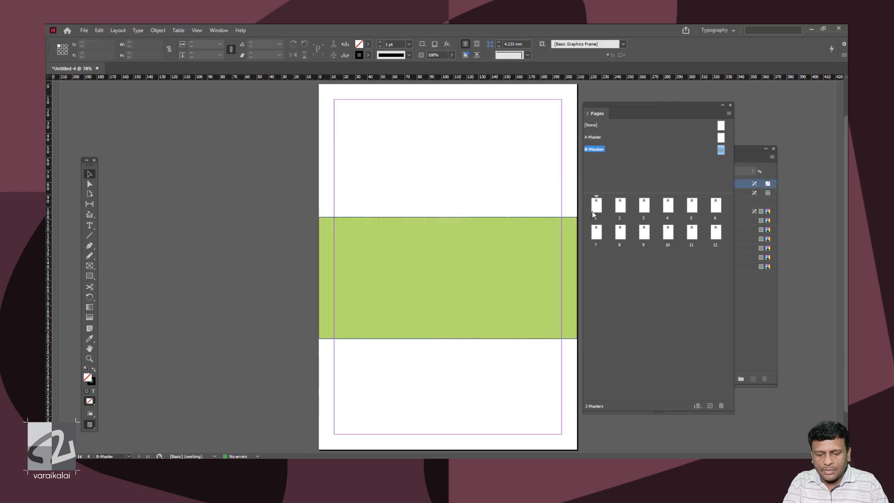
double_click(596, 204)
key(ctrl+0)
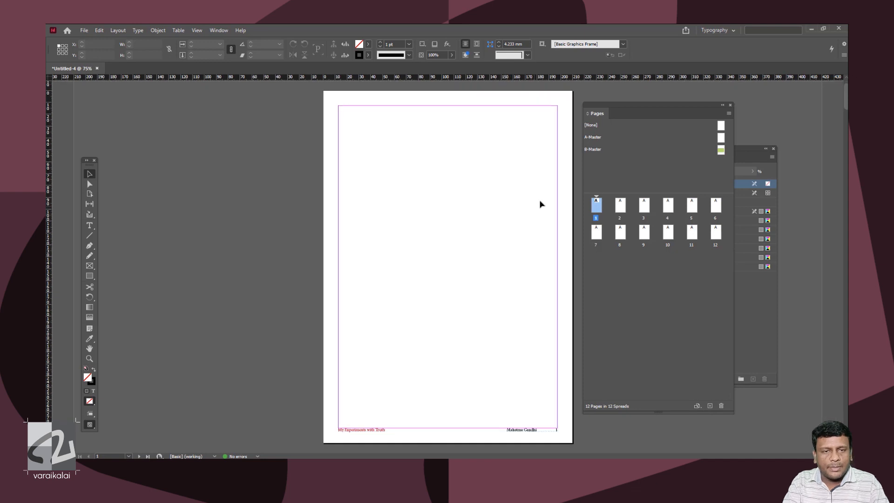
scroll(416, 286, down, 5)
key(ctrl+minus)
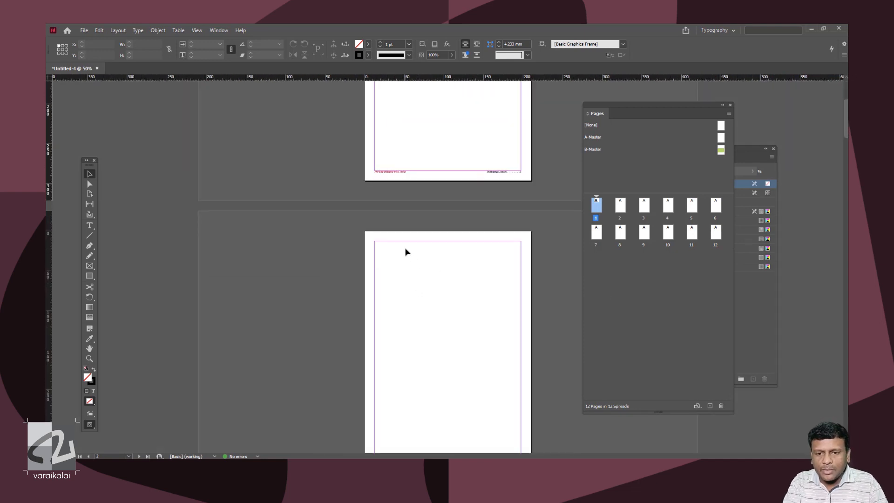
Step: Apply B-Master to pages 3, 8 and 10
click(646, 211)
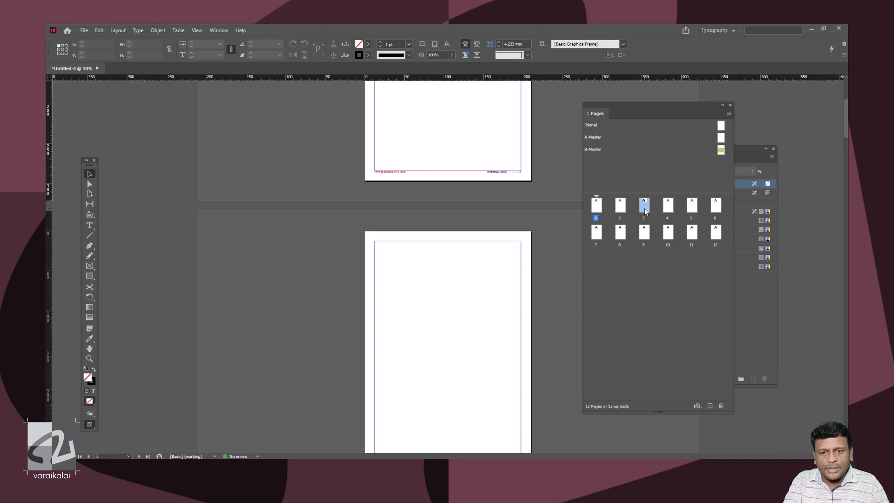
ctrl+click(665, 235)
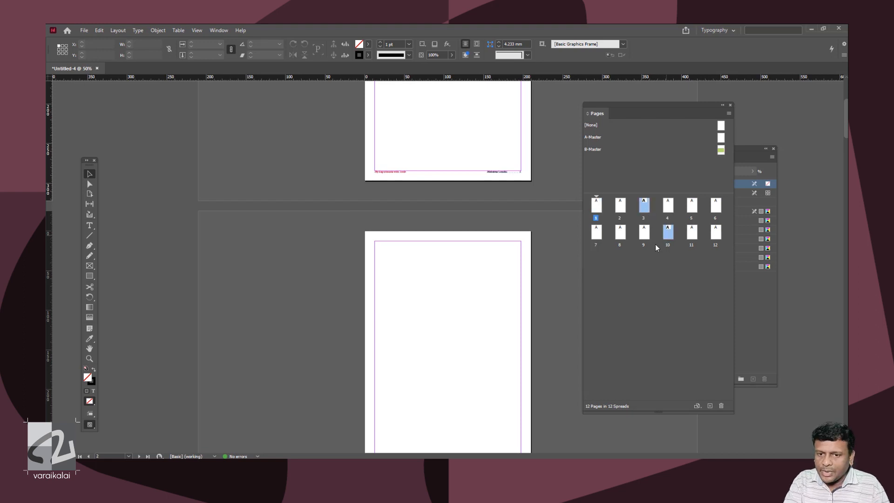
ctrl+click(622, 236)
right_click(621, 236)
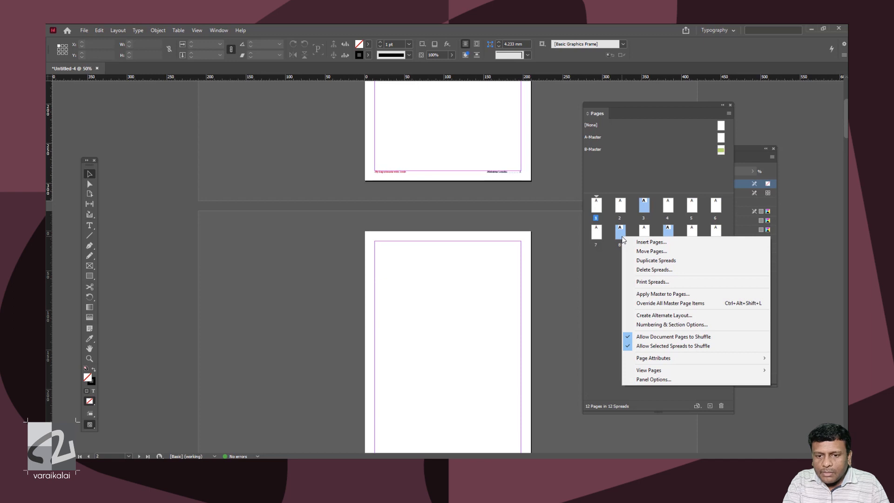
click(644, 295)
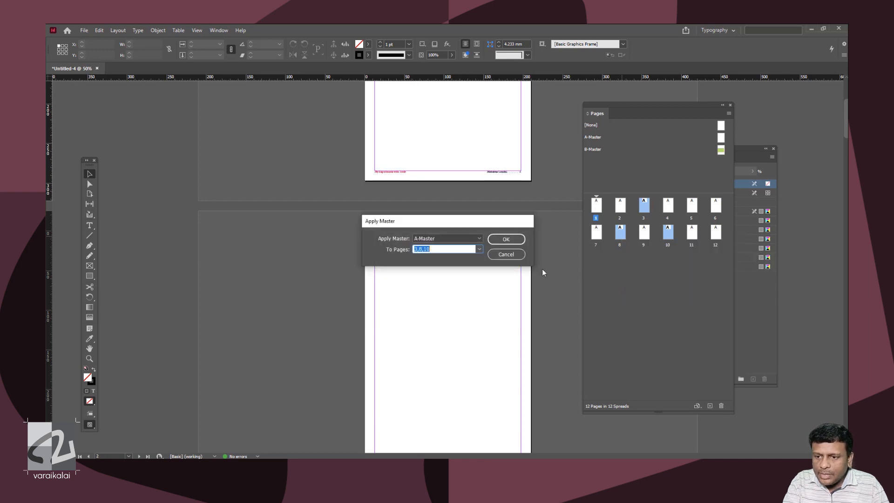
click(467, 239)
click(463, 264)
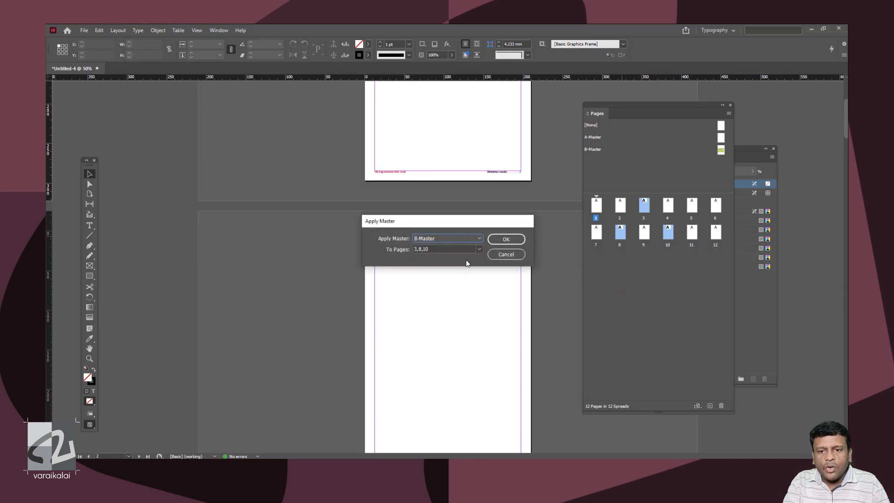
click(497, 240)
Step: Review the document from page 1 onward to check which master layout each page uses
scroll(492, 242, up, 5)
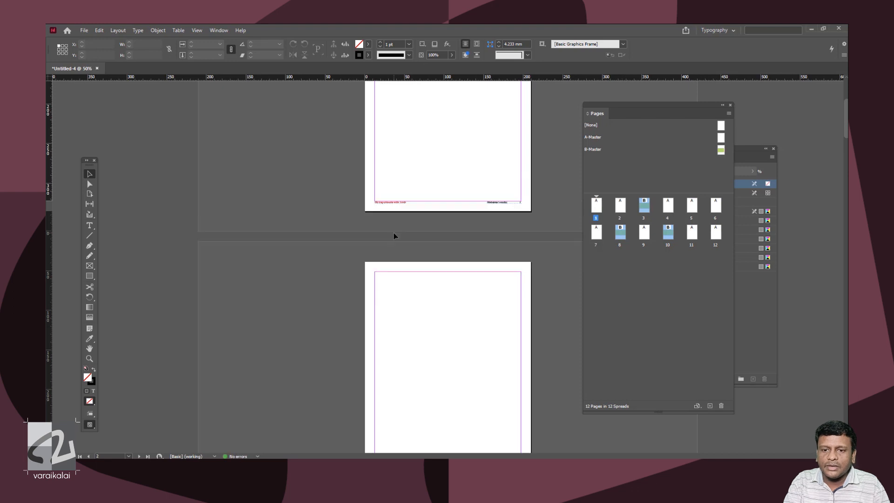
double_click(599, 208)
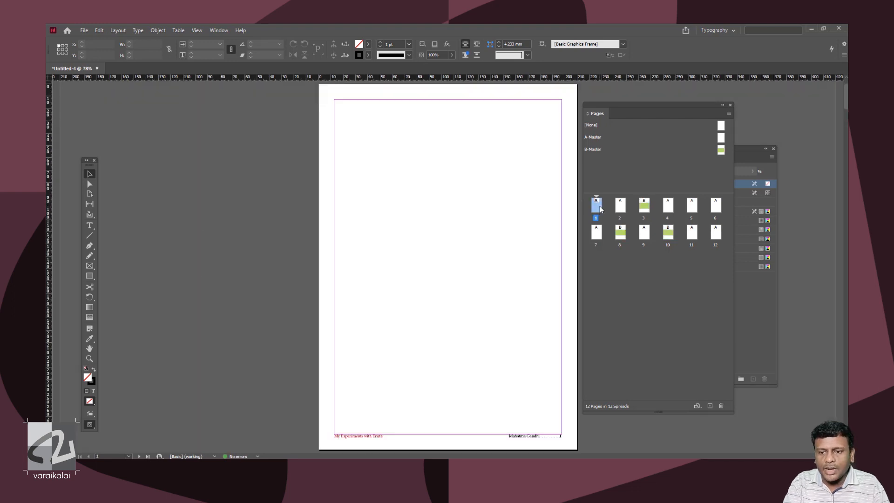
scroll(433, 324, down, 10)
scroll(434, 321, down, 15)
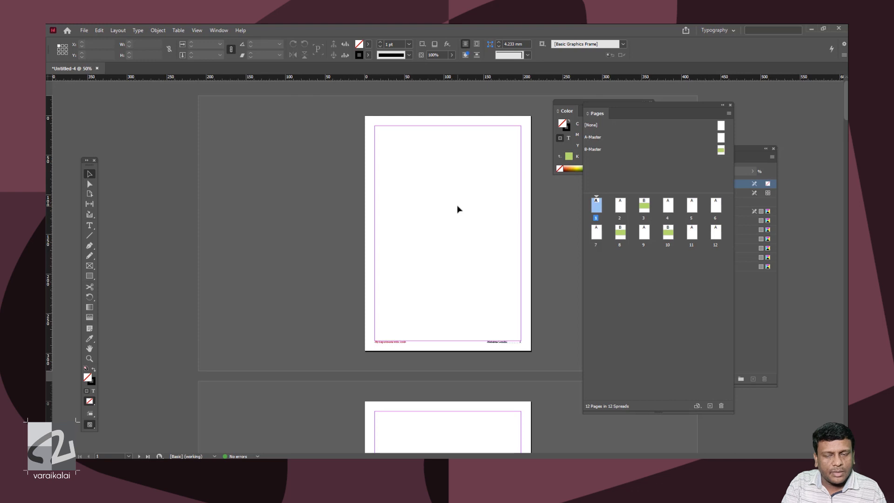
Step: Override all master page items on page 1 so that its footer frames can be edited directly
key(ctrl+equal)
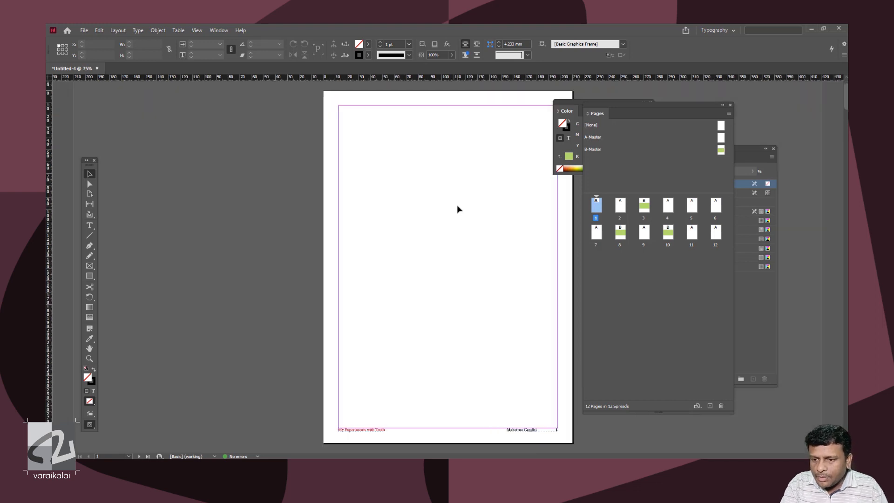
key(ctrl+equal)
drag(411, 366, 351, 212)
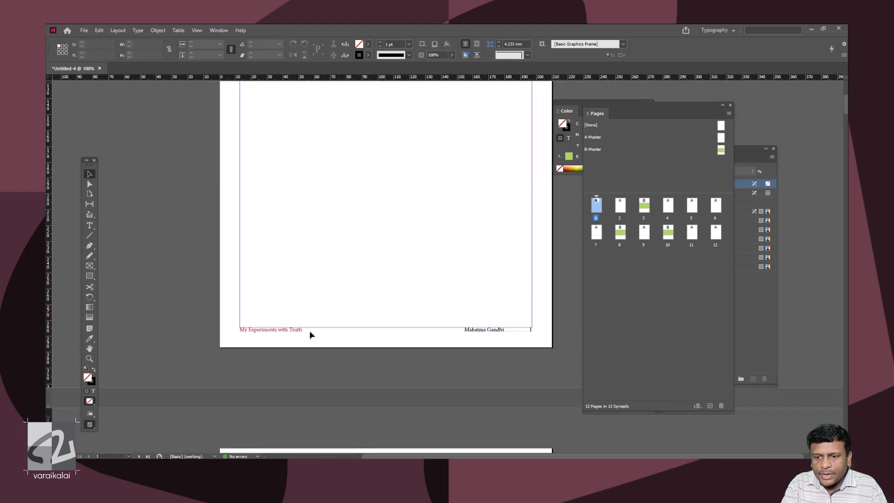
key(ctrl+equal)
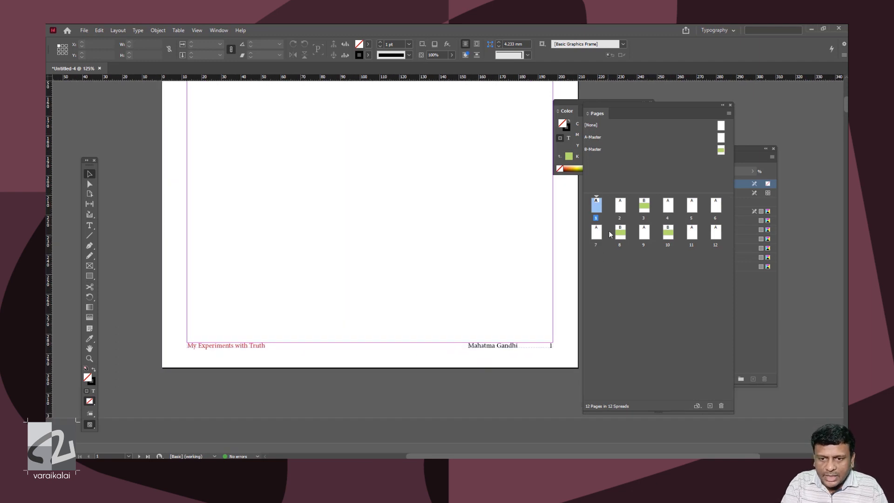
right_click(601, 211)
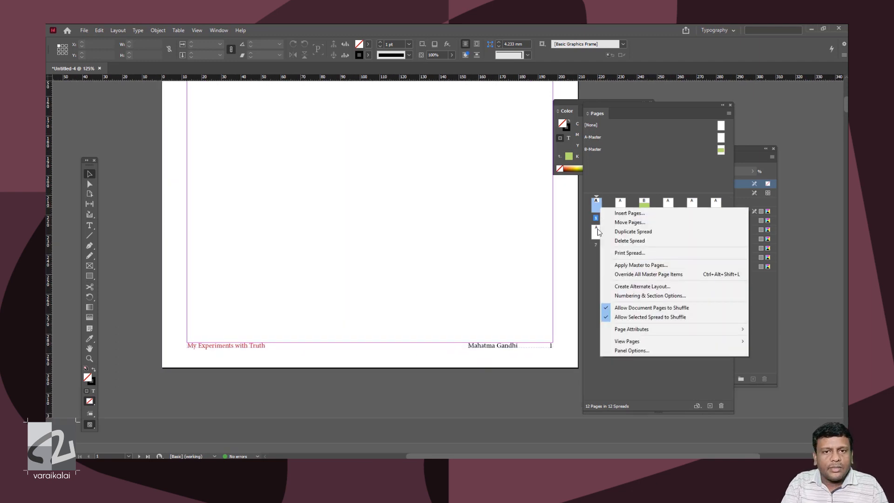
click(629, 275)
click(509, 347)
click(463, 374)
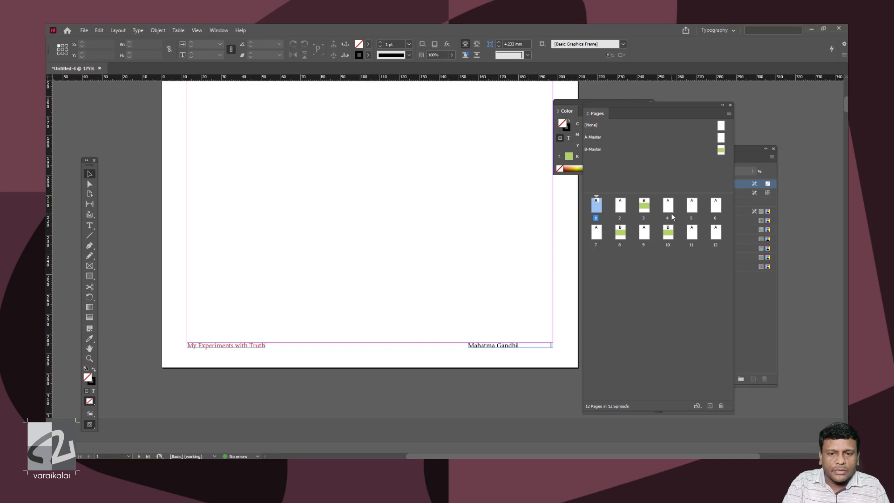
Step: On A-Master, recolour the "My Experiments with Truth" footer text dark blue and compare the footers on pages 1 and 2
click(721, 137)
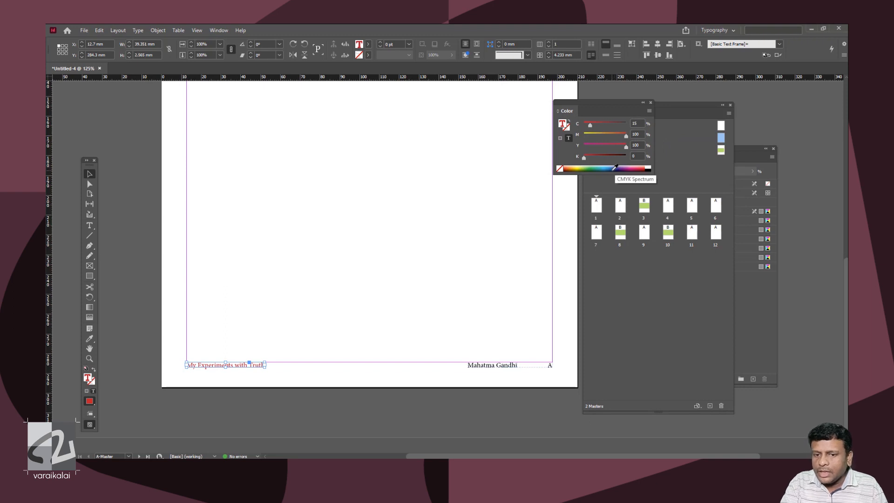
click(616, 169)
double_click(620, 205)
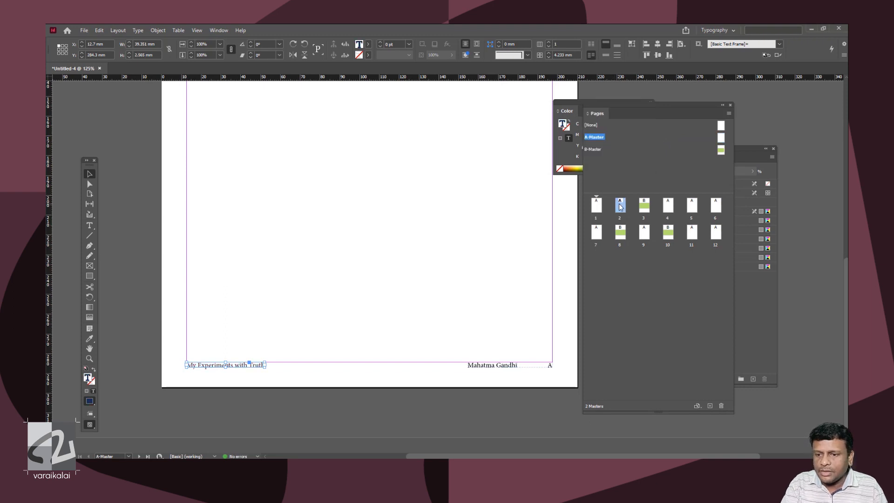
scroll(409, 324, up, 10)
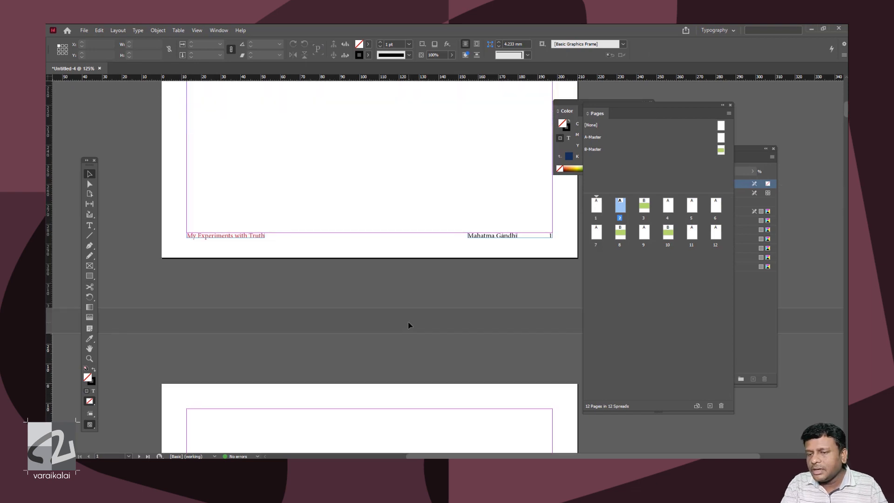
key(ctrl+equal)
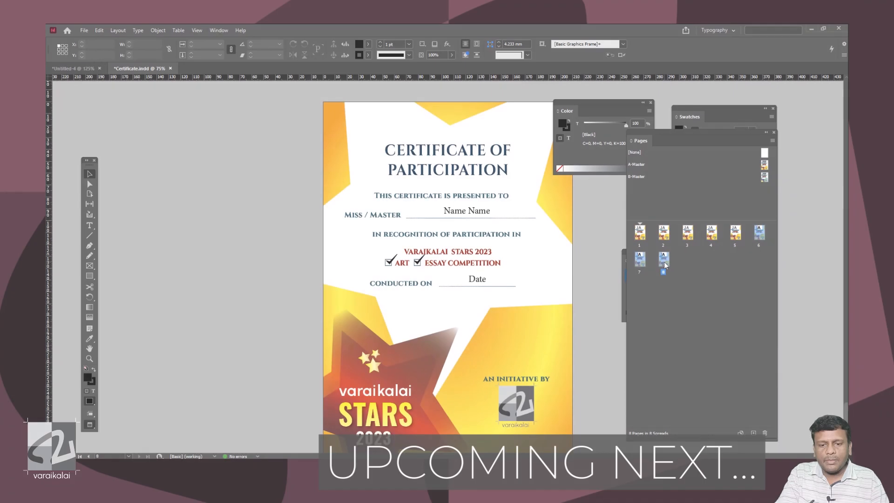
Step: In Certificate.indd, apply B-Master to pages 6-8 and check the certificate design on them
right_click(664, 261)
click(686, 319)
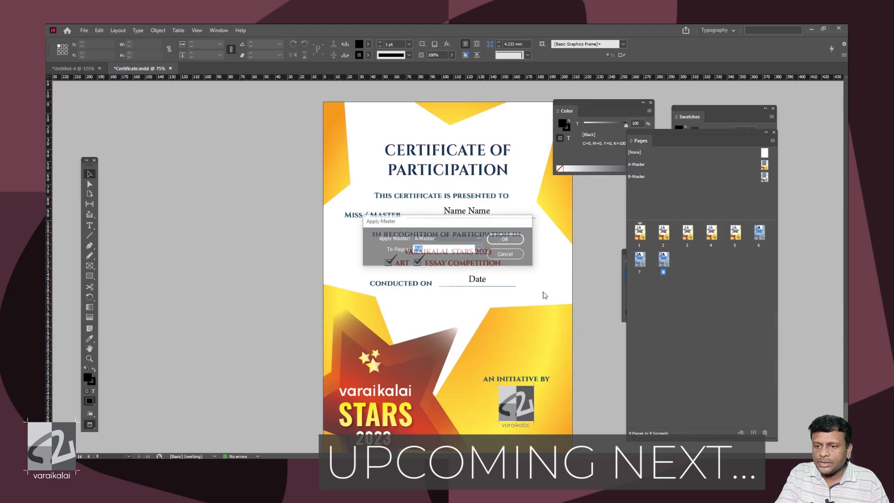
click(433, 238)
click(432, 265)
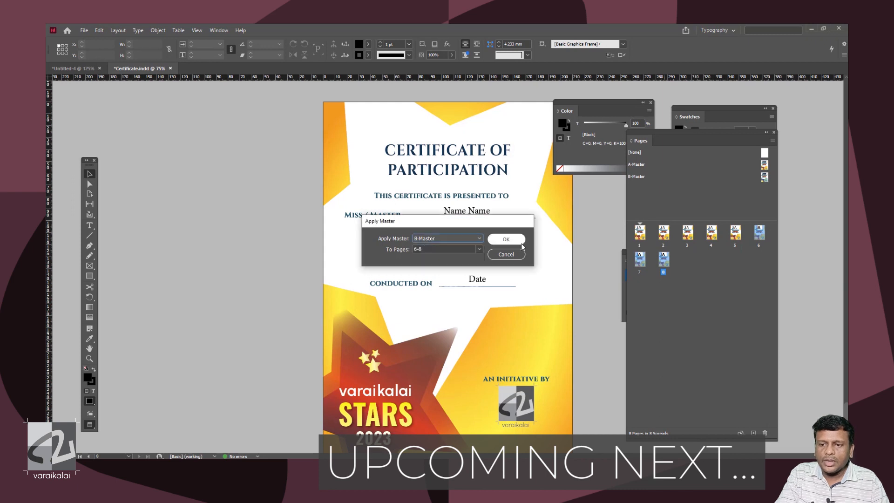
click(506, 239)
scroll(503, 253, down, 2)
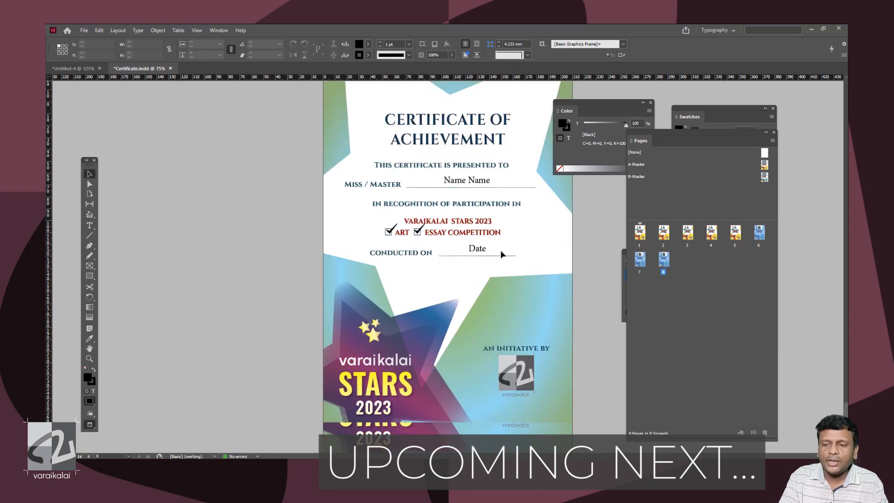